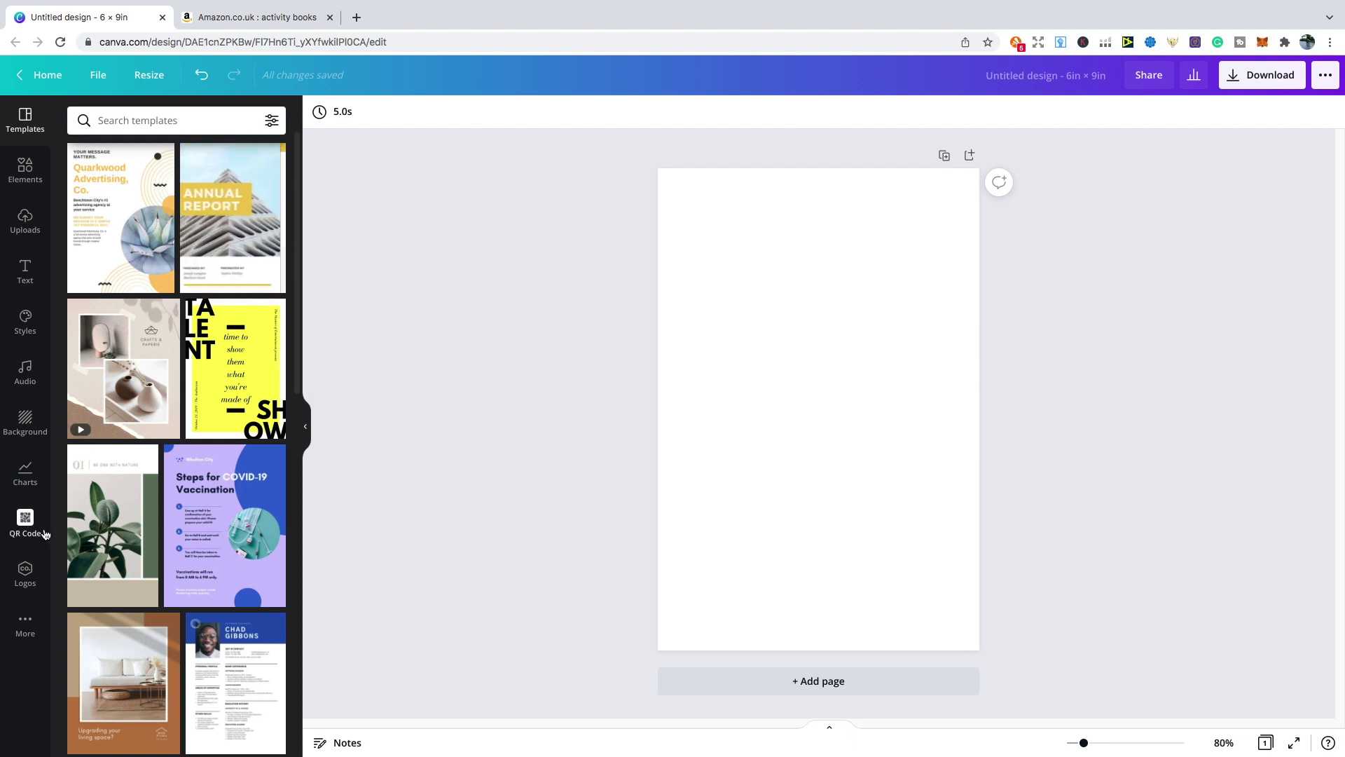
Step: Generate a QR code from the pasted Amazon activity books search link and place it on the page
{"action": "left_click", "coordinate": [31, 623]}
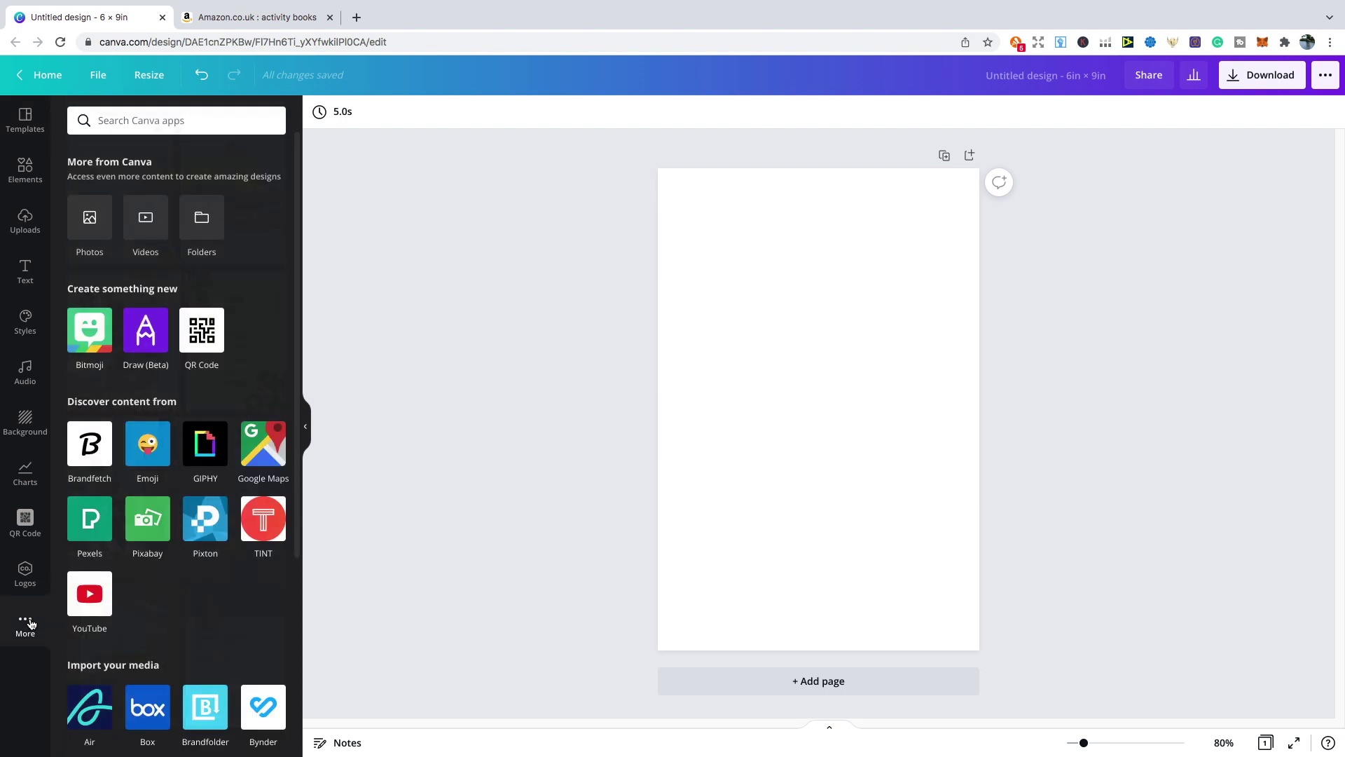
{"action": "left_click", "coordinate": [202, 338]}
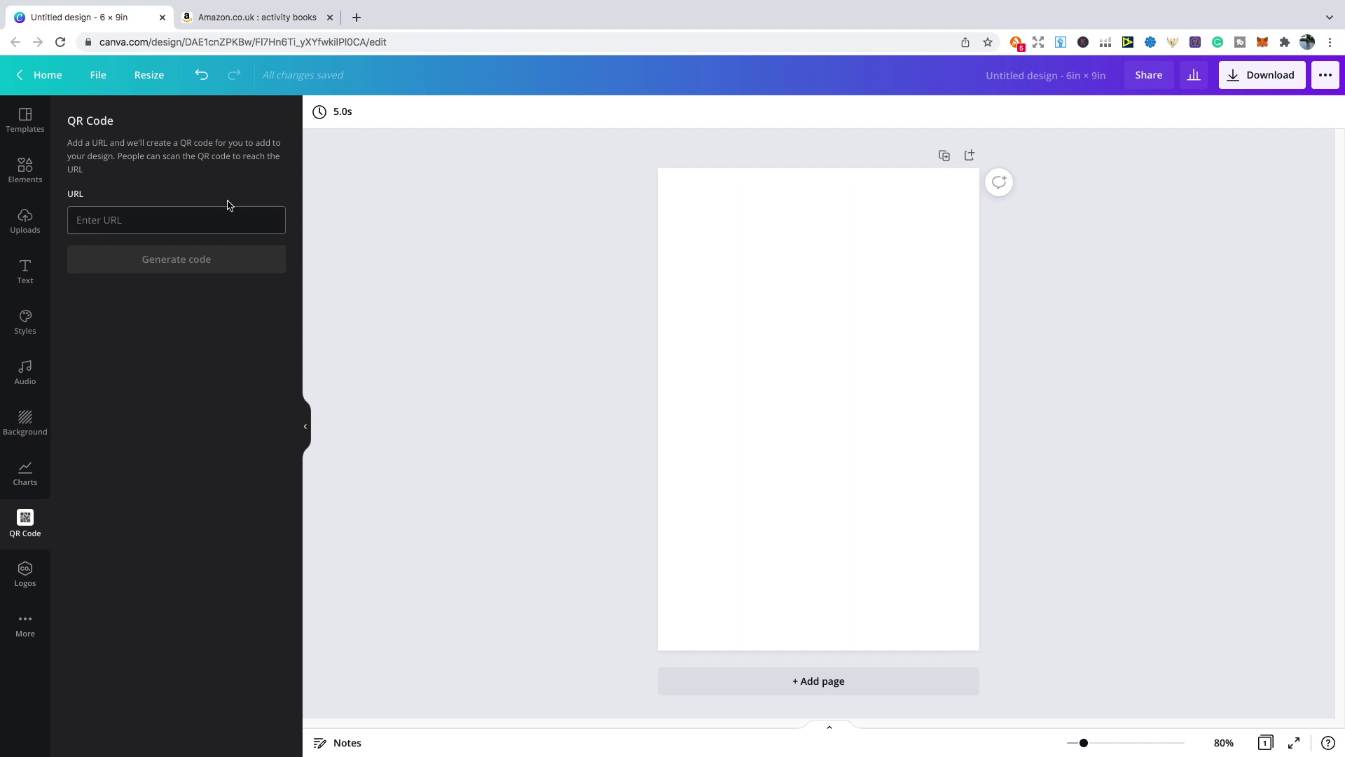
{"action": "right_click", "coordinate": [172, 215]}
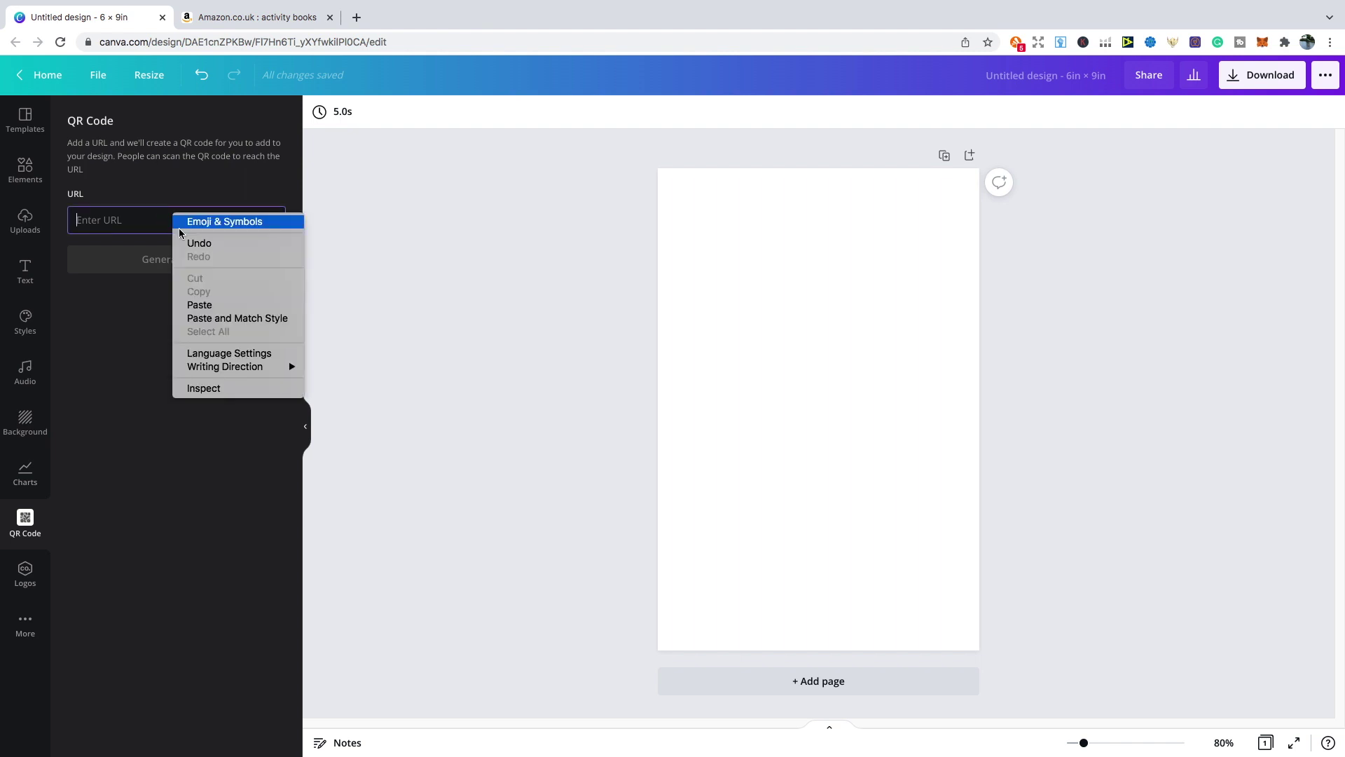
{"action": "left_click", "coordinate": [200, 305]}
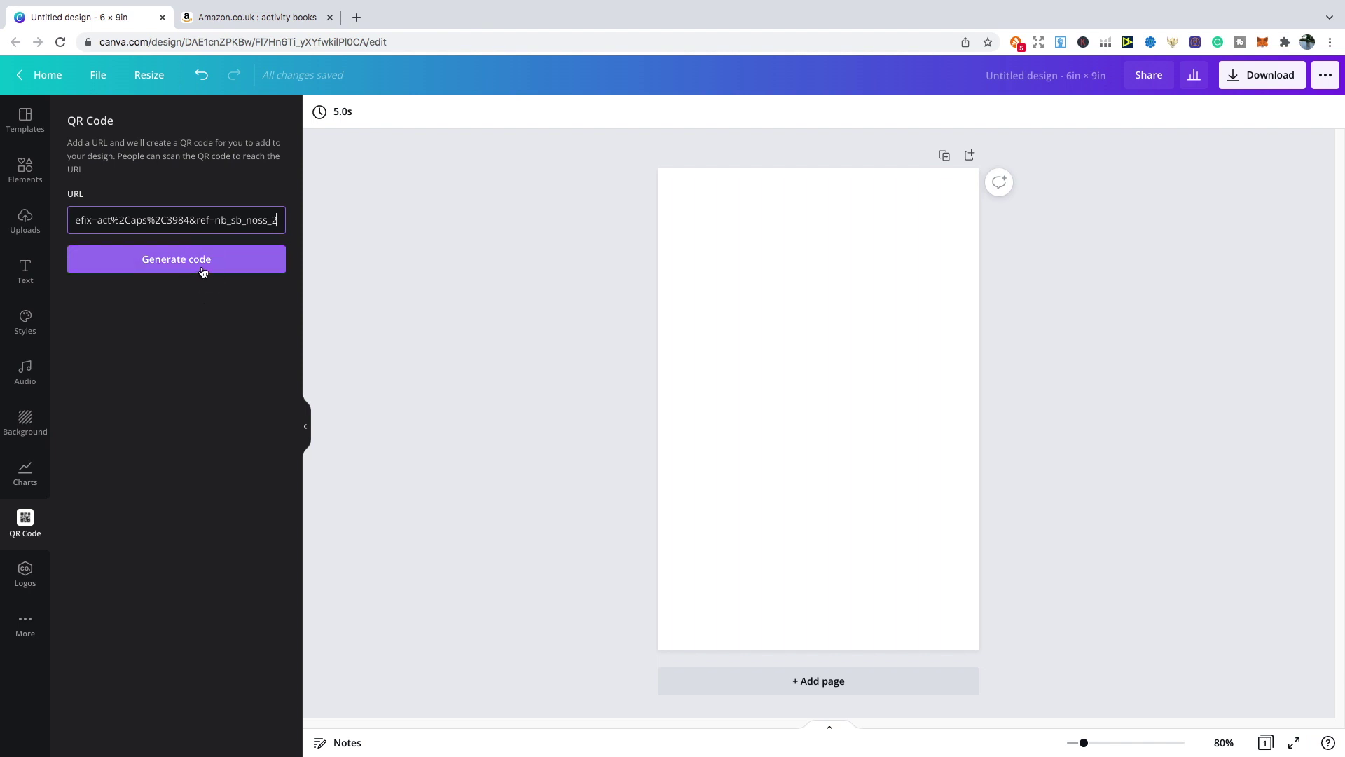
{"action": "left_click", "coordinate": [203, 271]}
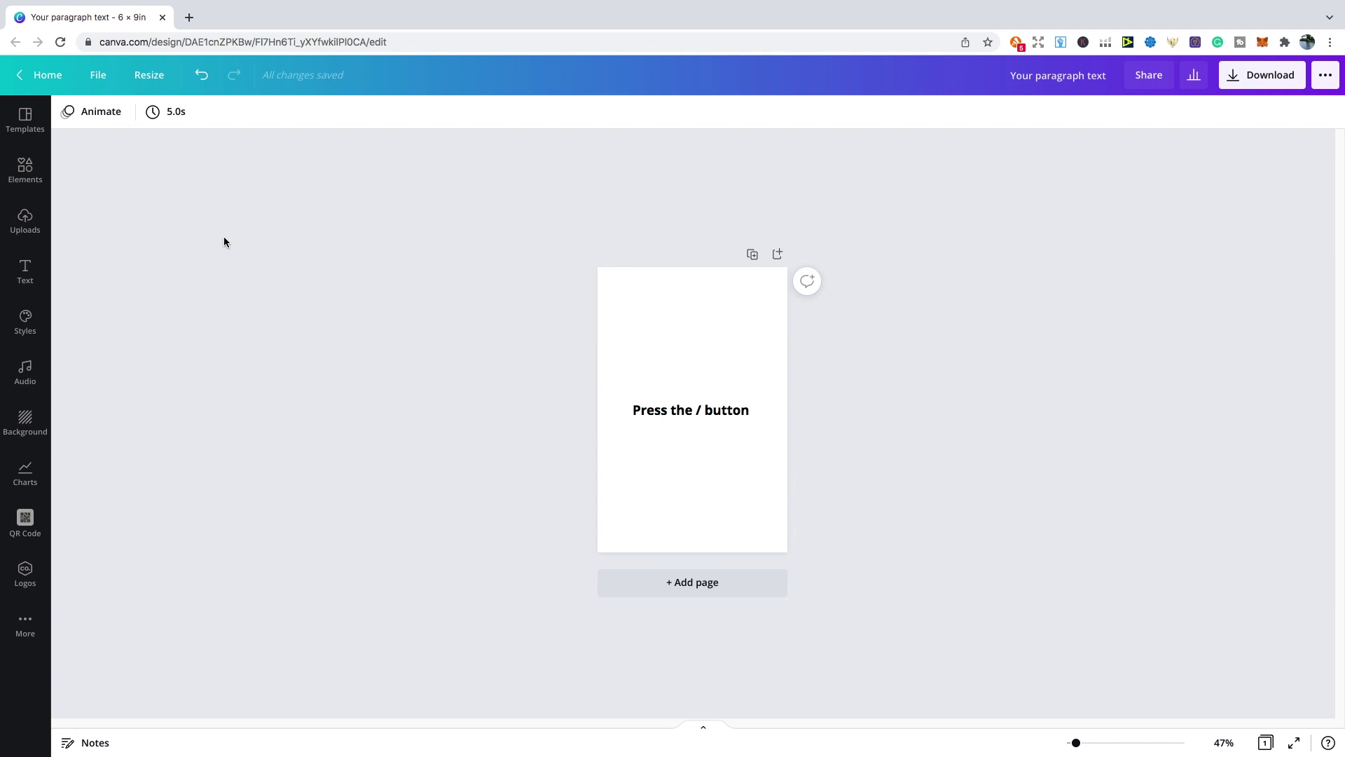
Step: Zoom the page to 80% and add a paragraph text box through the / quick-insert search
{"action": "key", "text": "super+plus"}
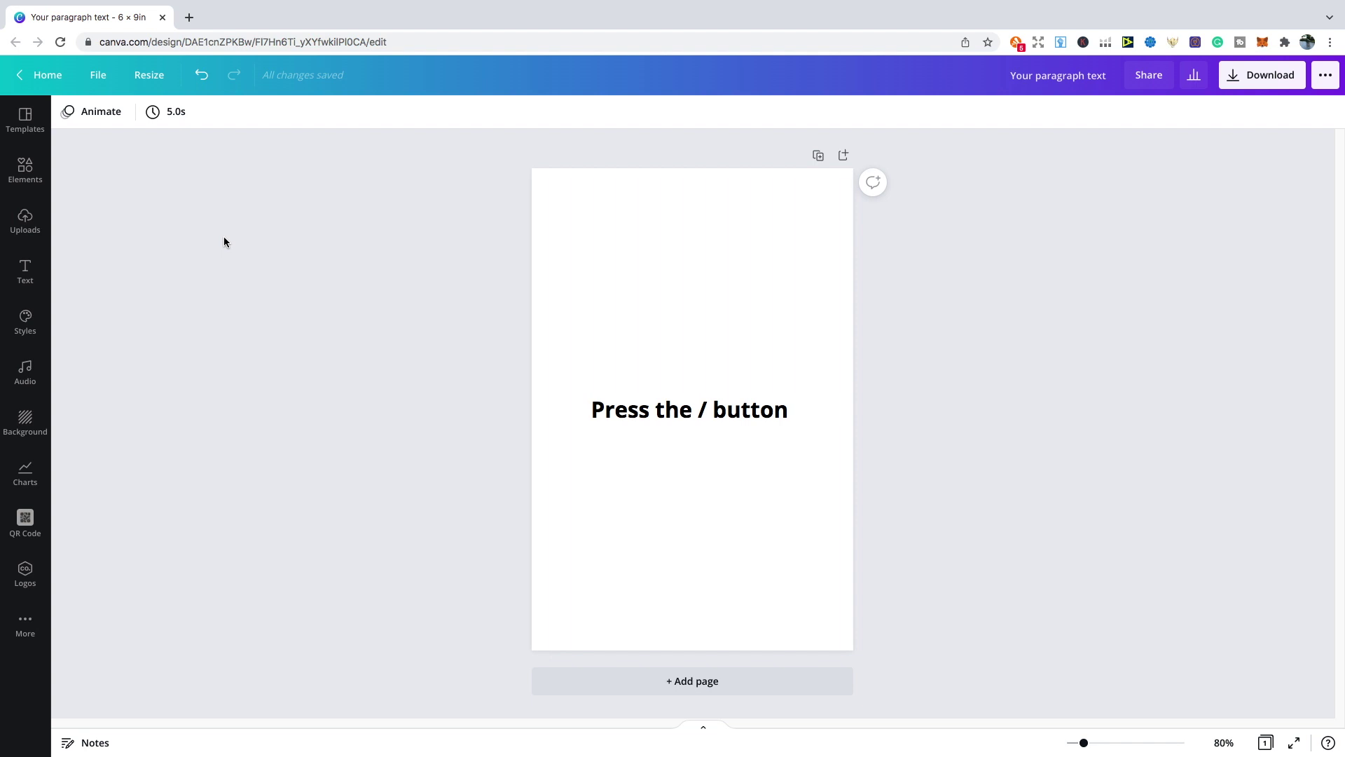
{"action": "key", "text": "slash"}
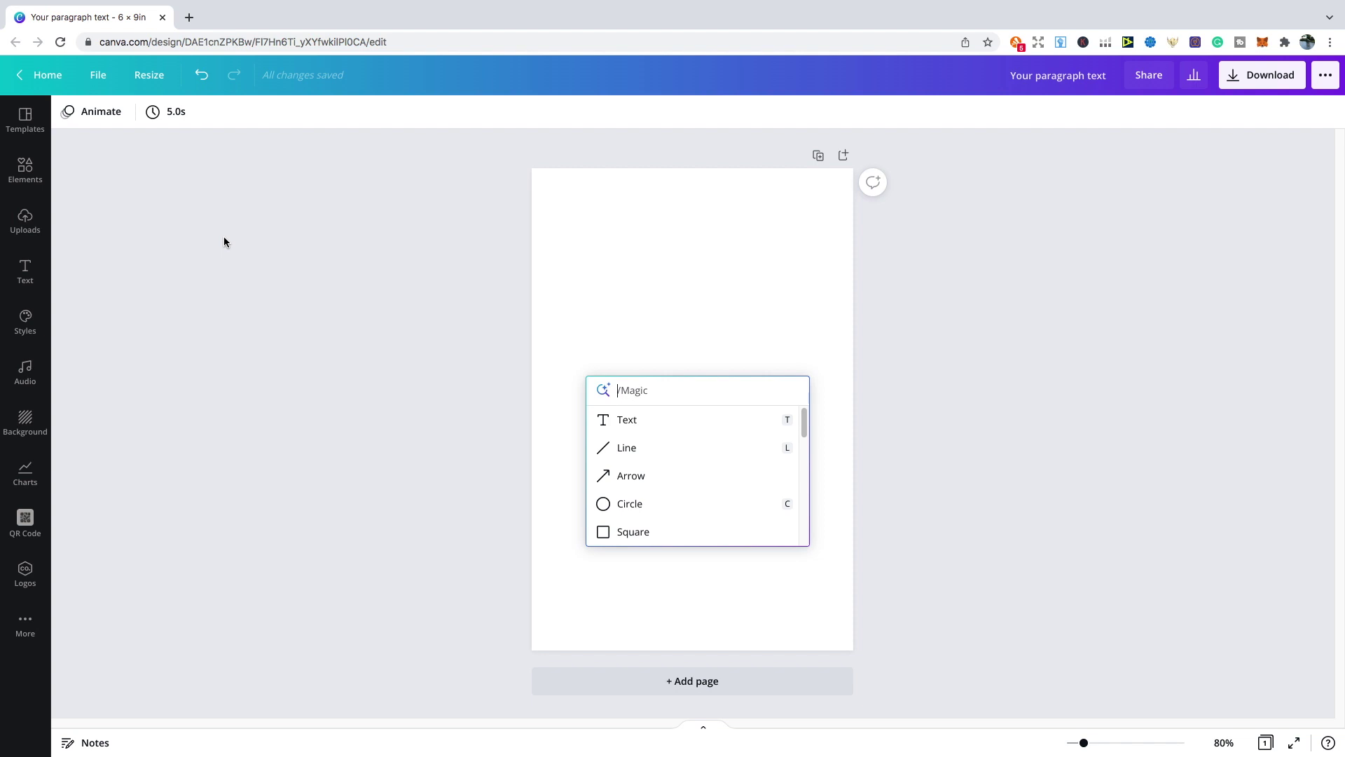
{"action": "left_click", "coordinate": [629, 420]}
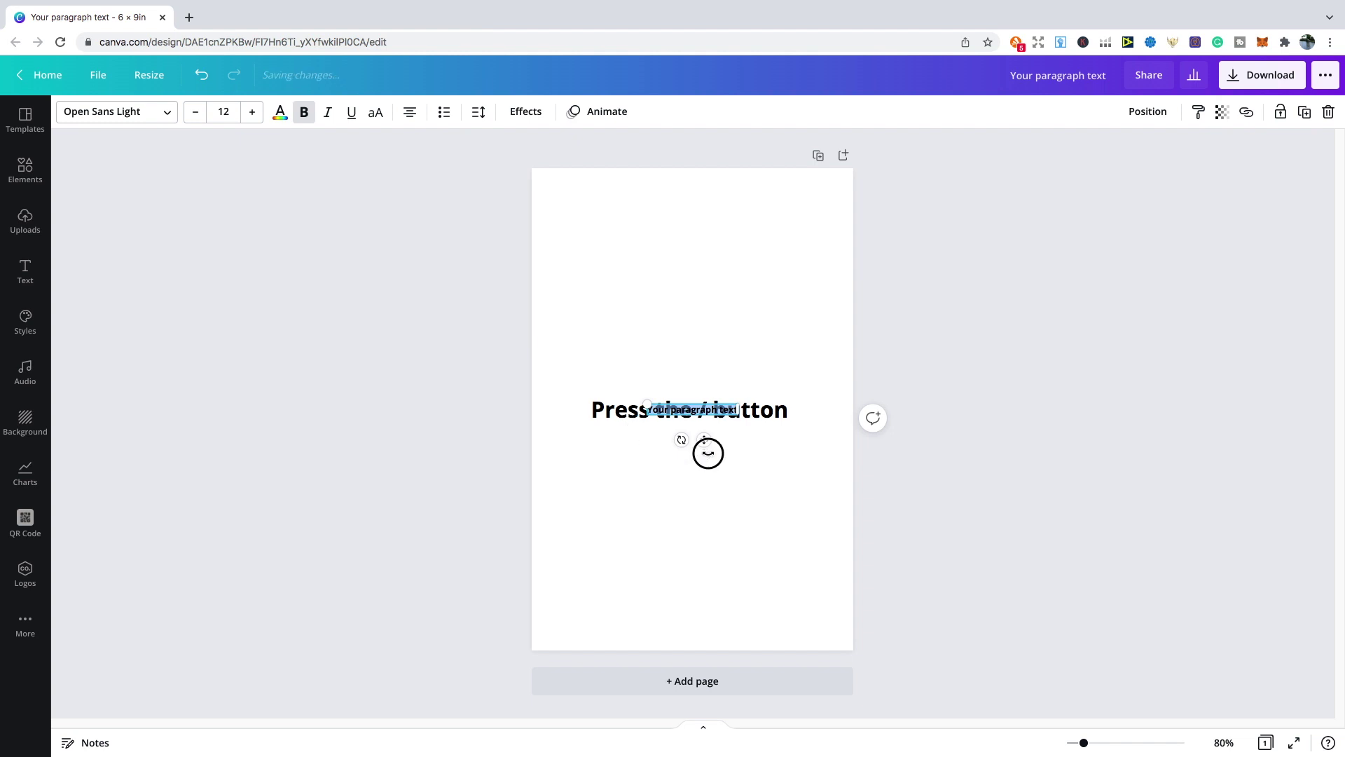
Step: Reopen the / quick-insert search, then return to the Canva home page in a smaller window
{"action": "key", "text": "slash"}
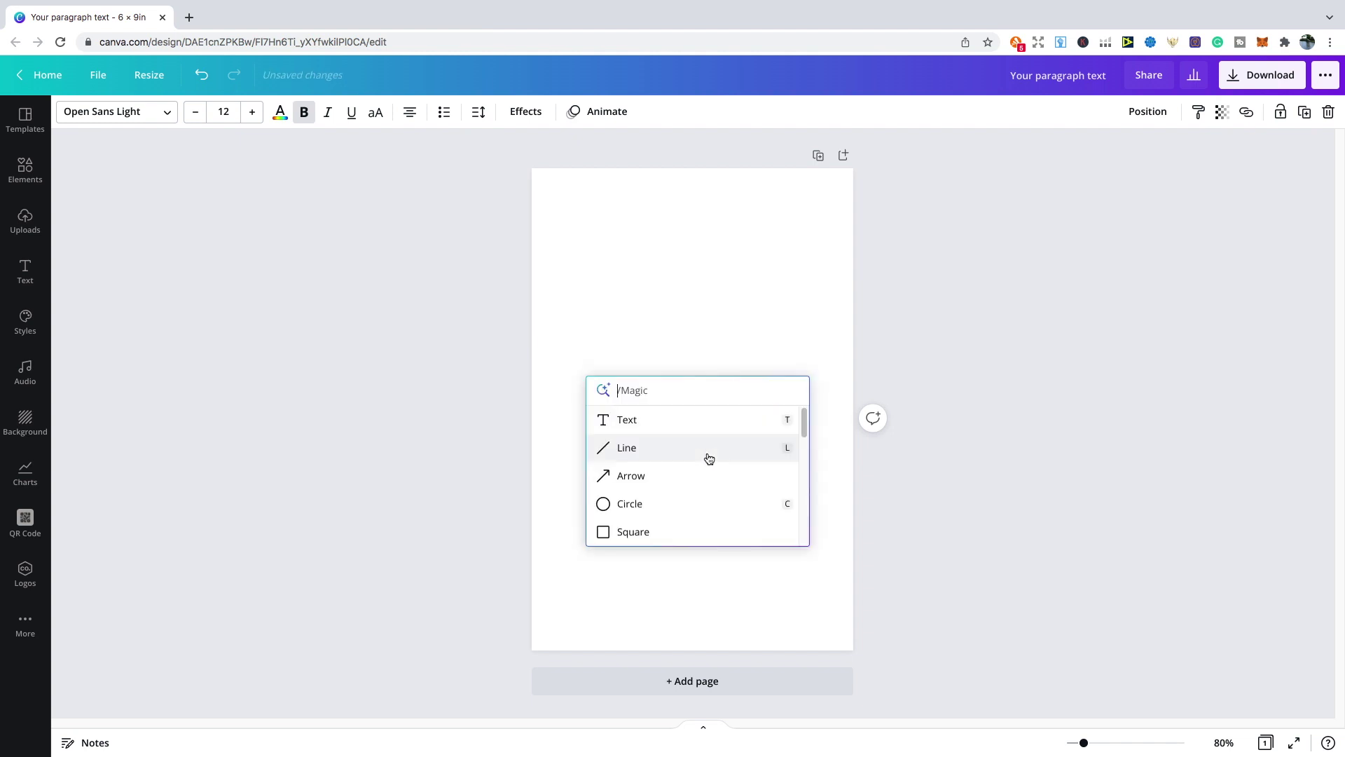
{"action": "left_click", "coordinate": [804, 443]}
{"action": "left_click_drag", "start_coordinate": [806, 443], "coordinate": [804, 541]}
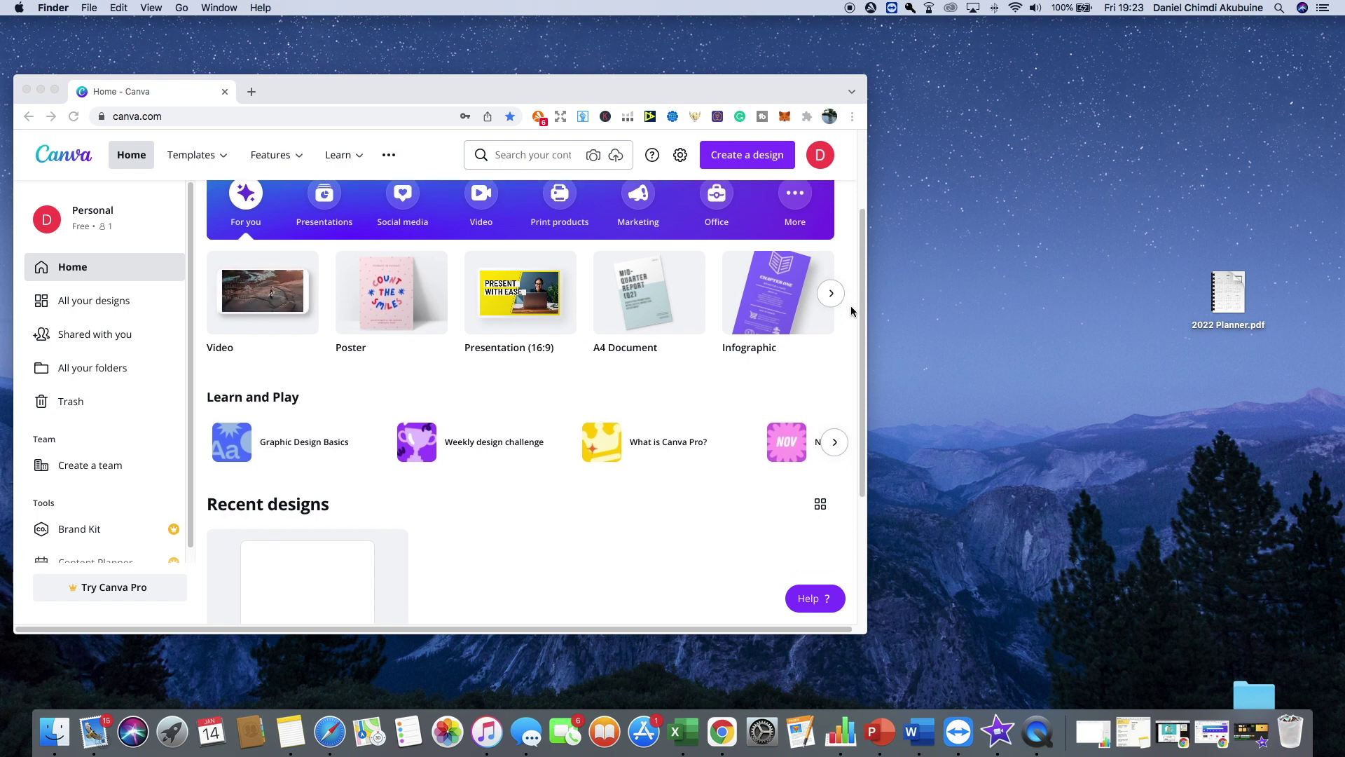
Step: Drag 2022 Planner.pdf from the desktop into All your designs and open the imported planner
{"action": "scroll", "coordinate": [853, 311], "scroll_direction": "down", "scroll_amount": 3}
{"action": "scroll", "coordinate": [851, 309], "scroll_direction": "down", "scroll_amount": 1}
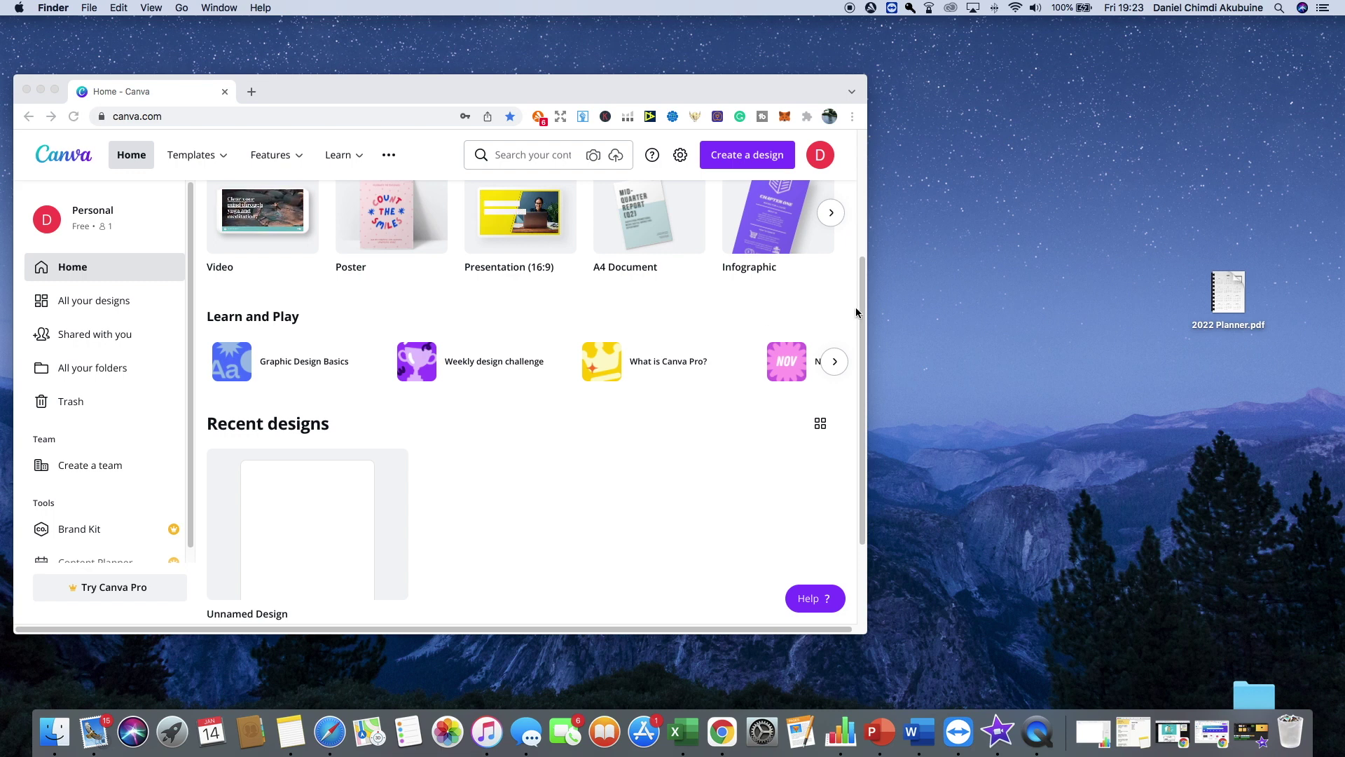
{"action": "left_click", "coordinate": [1225, 303]}
{"action": "left_click_drag", "start_coordinate": [1225, 303], "coordinate": [574, 488]}
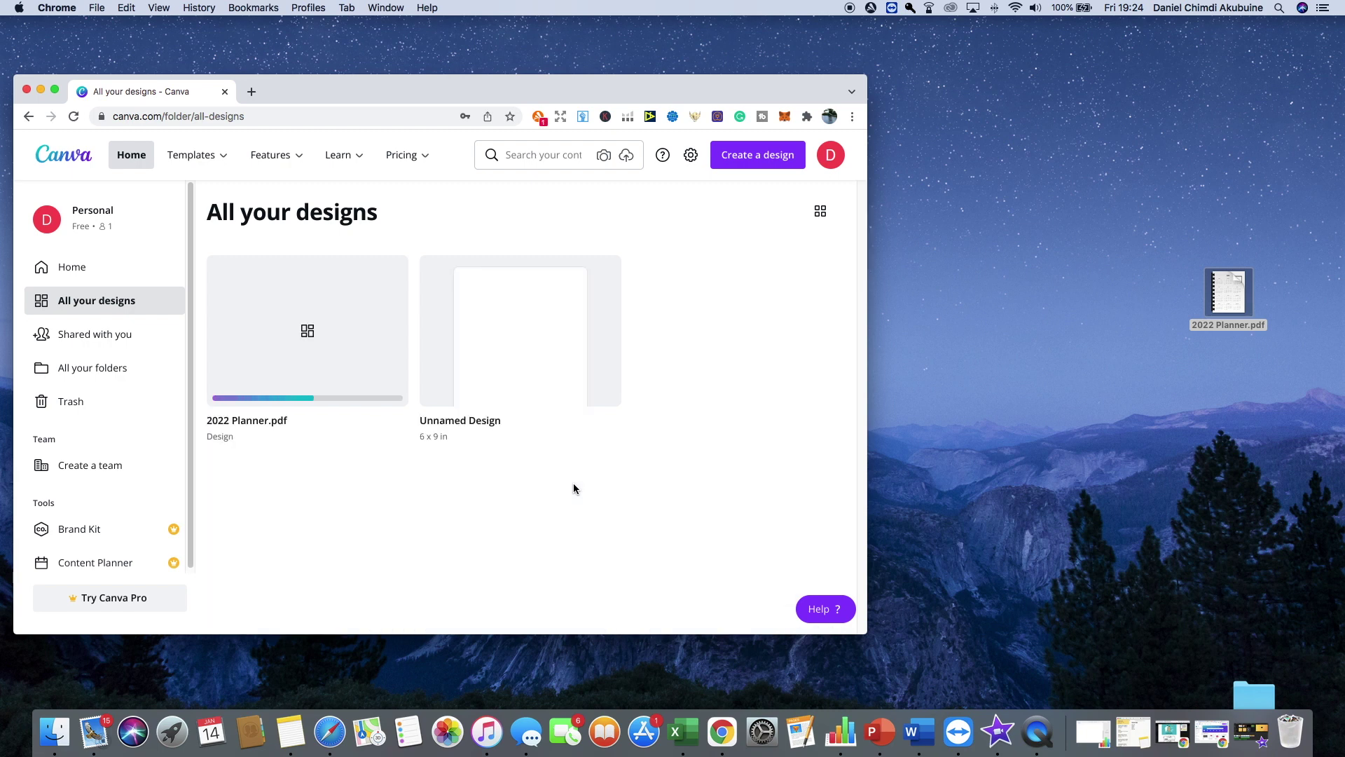
{"action": "left_click", "coordinate": [777, 161]}
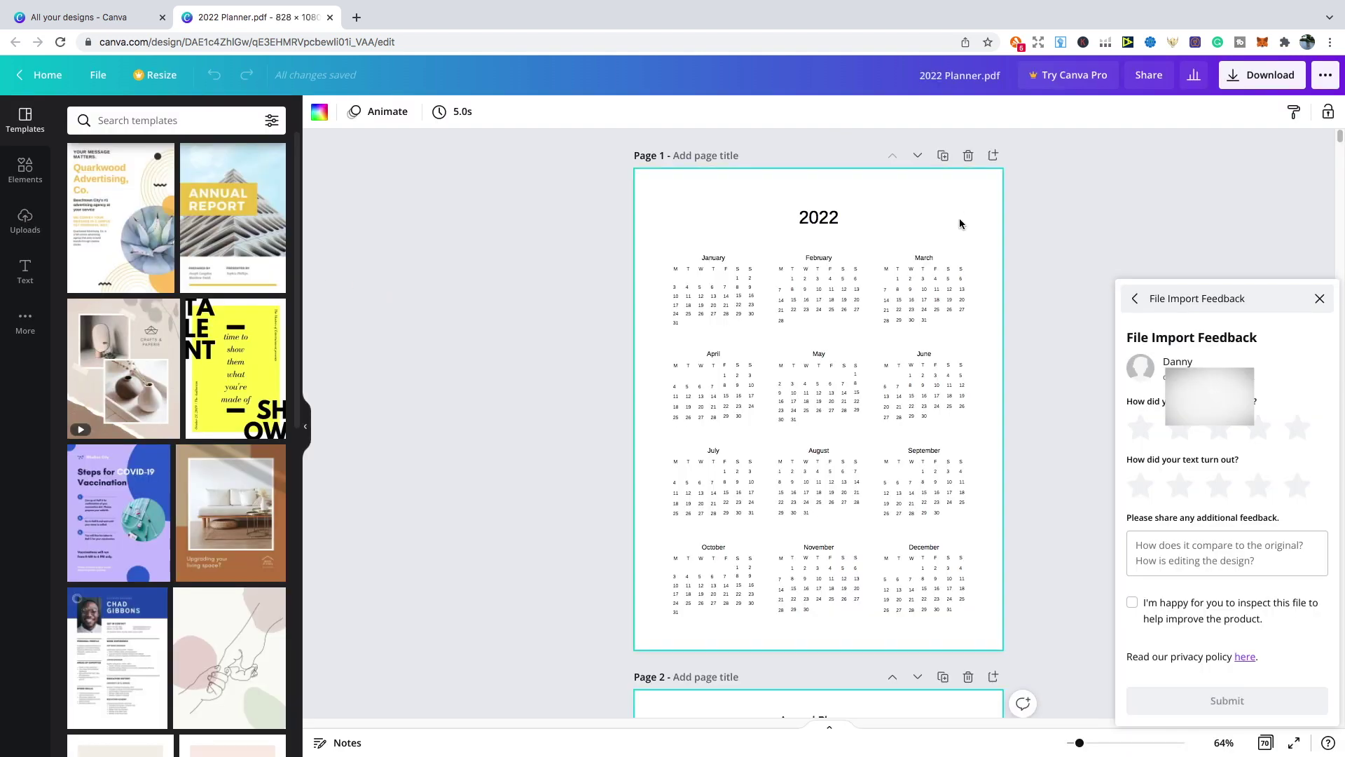
Step: Scroll to page 2 of the planner and edit the month labels, leaving the heading 'Annual Planner 2022'
{"action": "scroll", "coordinate": [959, 228], "scroll_direction": "down", "scroll_amount": 1}
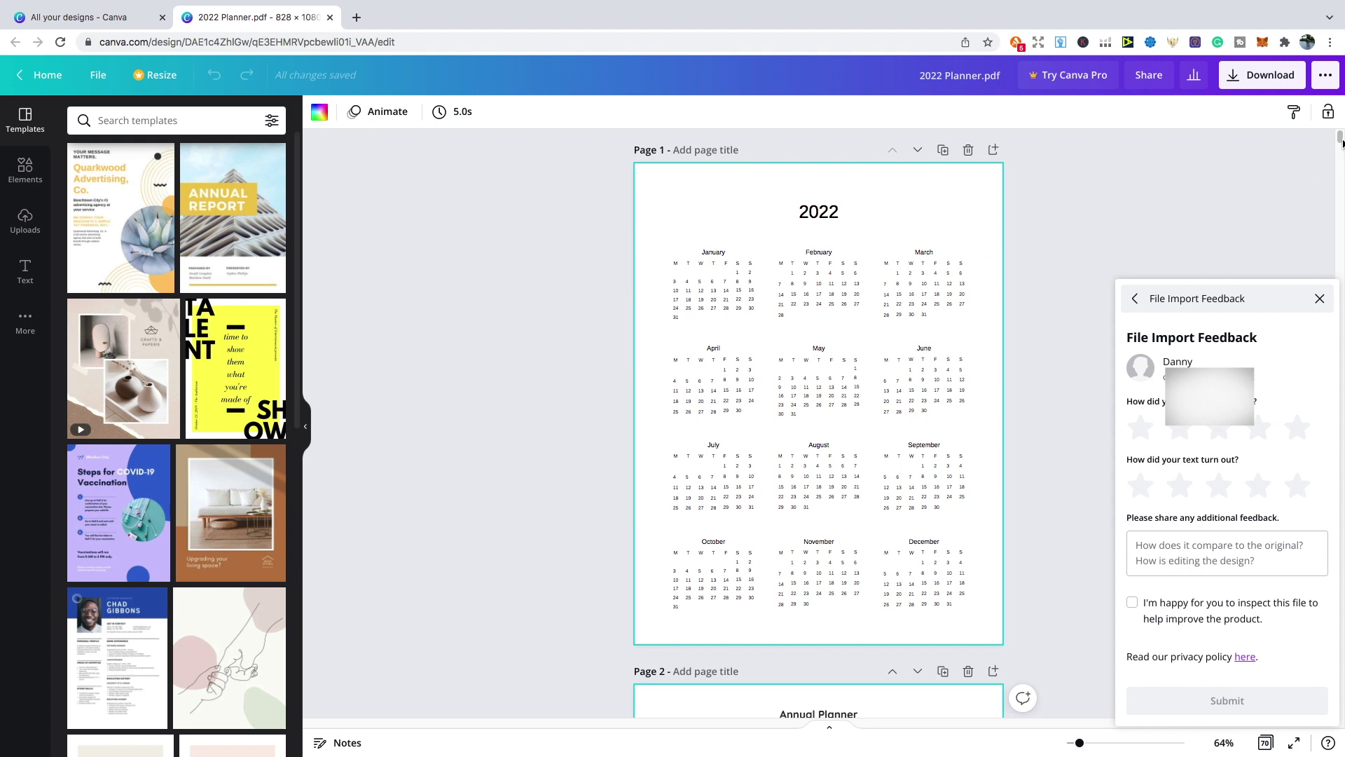
{"action": "left_click_drag", "start_coordinate": [1341, 143], "coordinate": [1342, 151]}
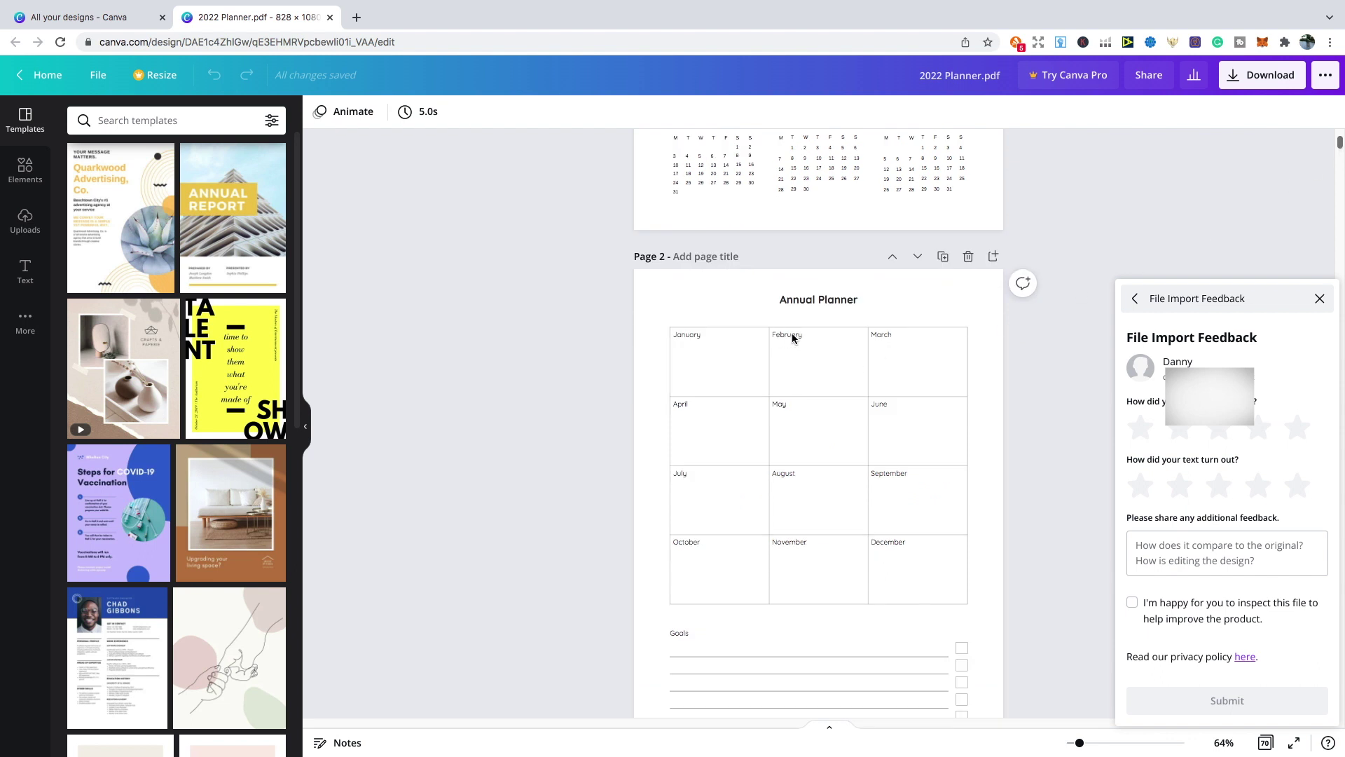
{"action": "left_click", "coordinate": [781, 404]}
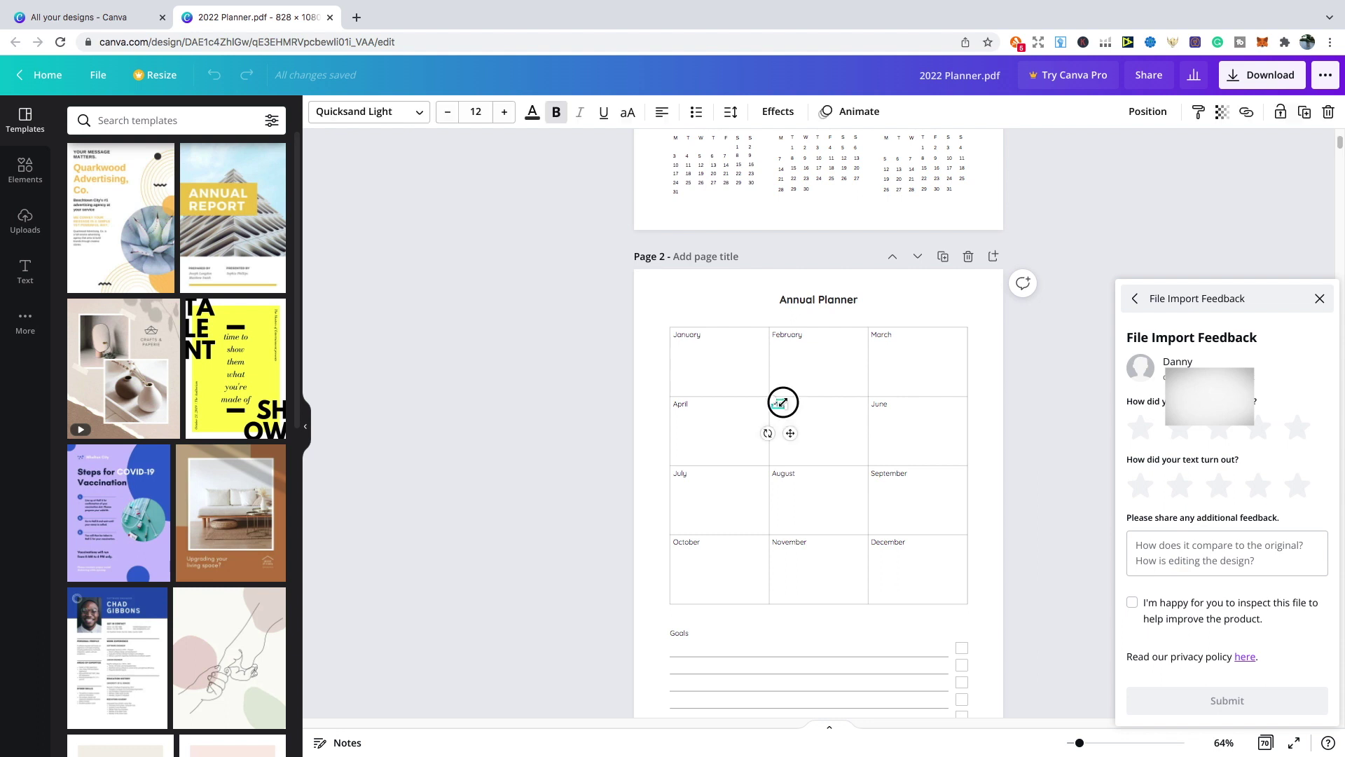
{"action": "double_click", "coordinate": [783, 333]}
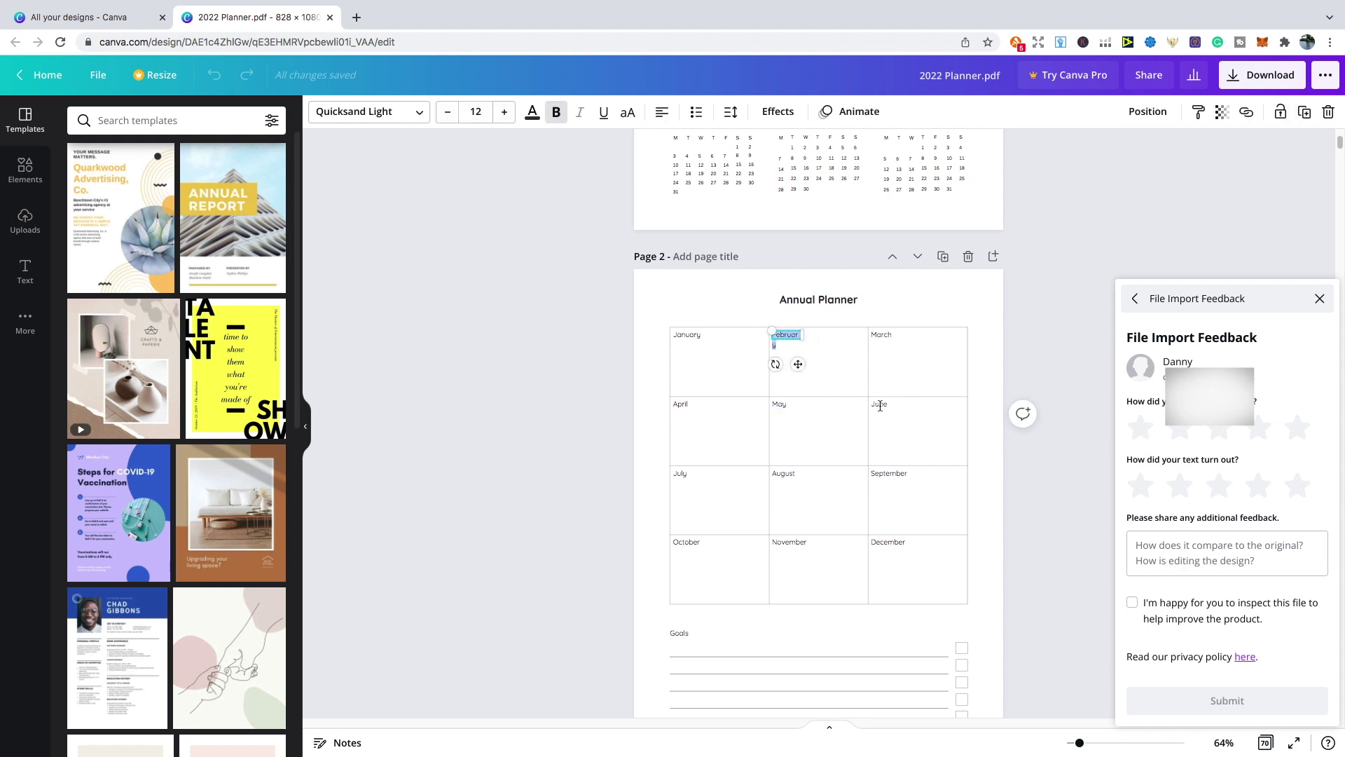
{"action": "left_click", "coordinate": [848, 378]}
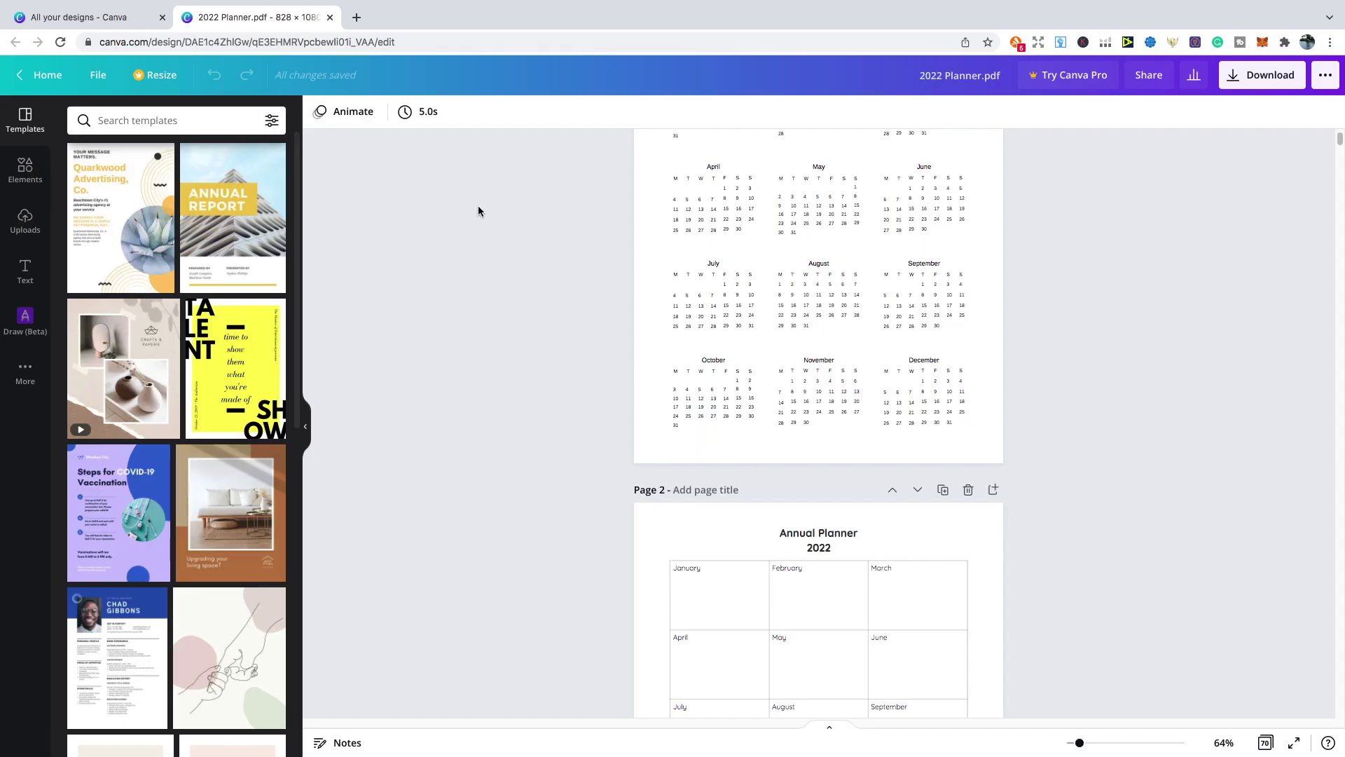
Step: Open the Draw (Beta) app from More with page 1 in view
{"action": "scroll", "coordinate": [484, 210], "scroll_direction": "up", "scroll_amount": 3}
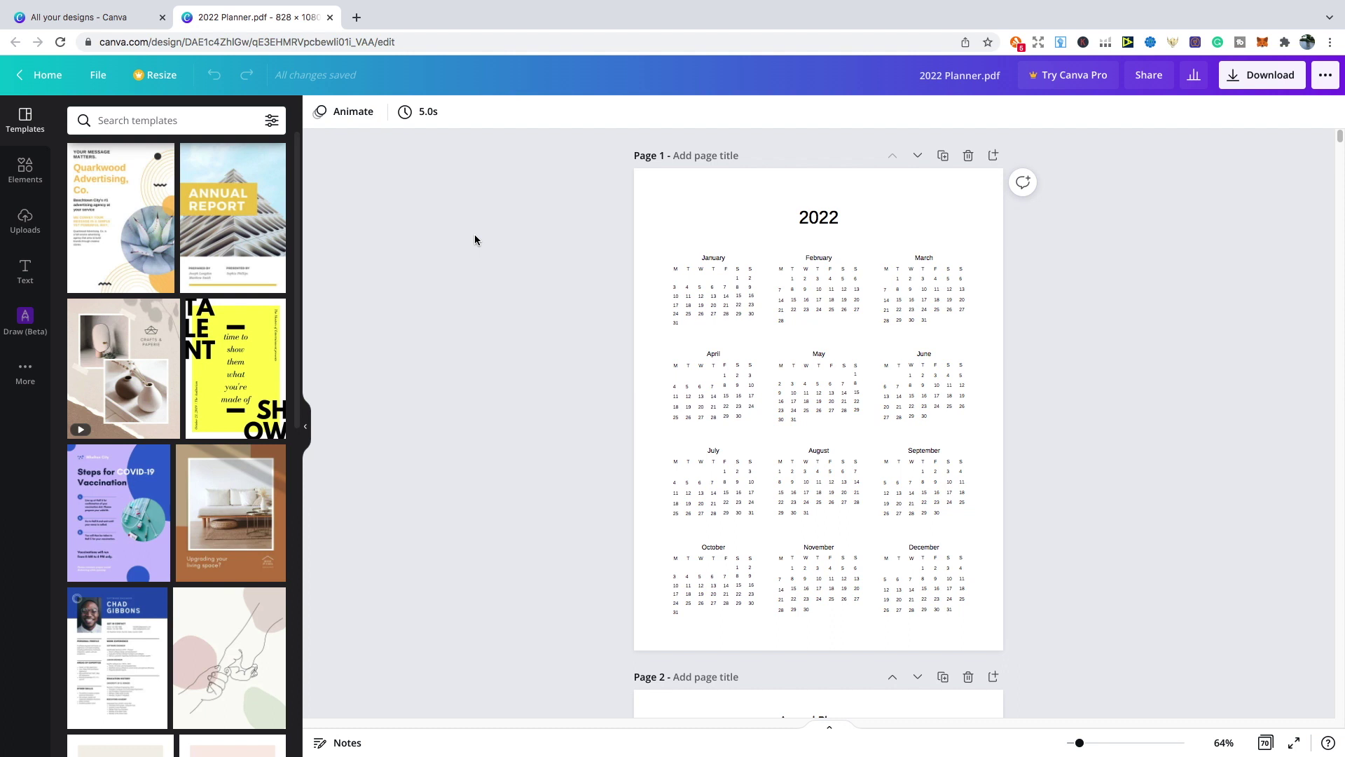
{"action": "left_click", "coordinate": [28, 375]}
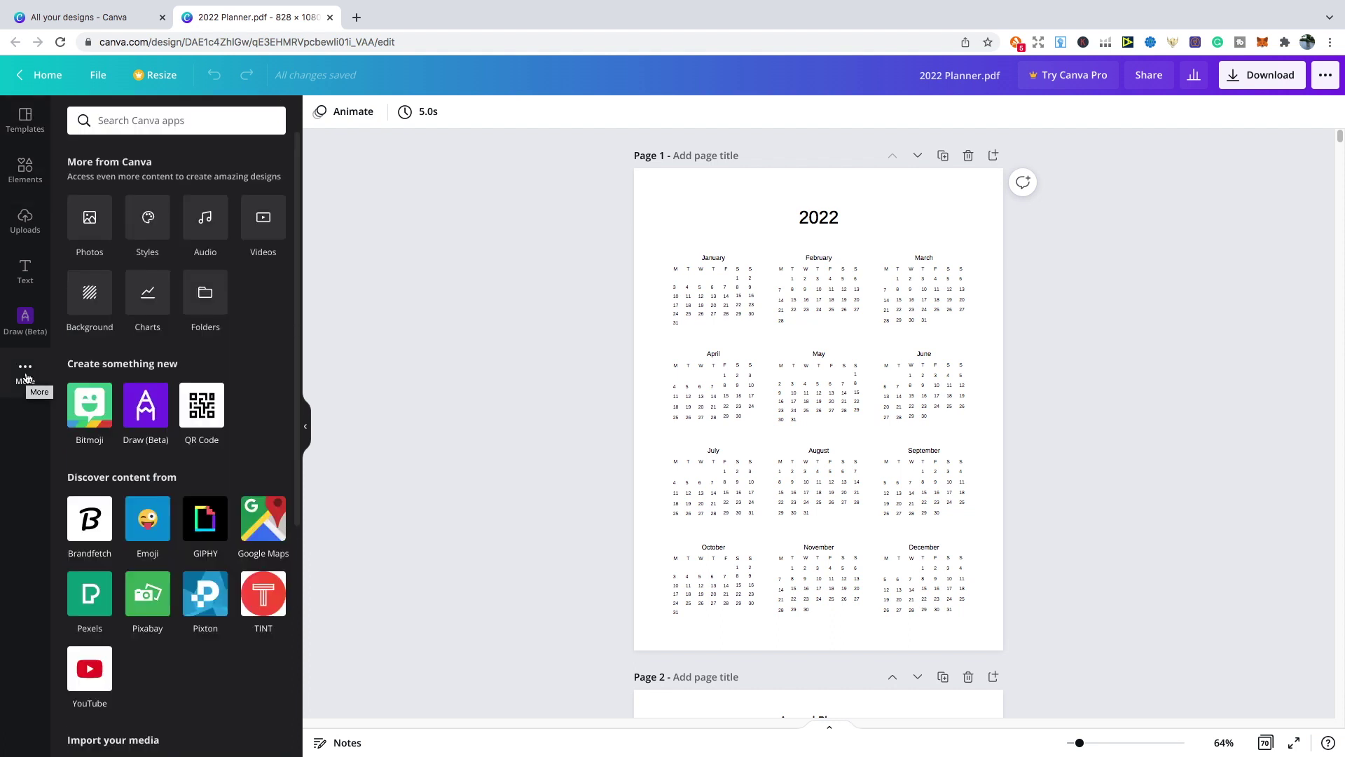
{"action": "left_click", "coordinate": [147, 408]}
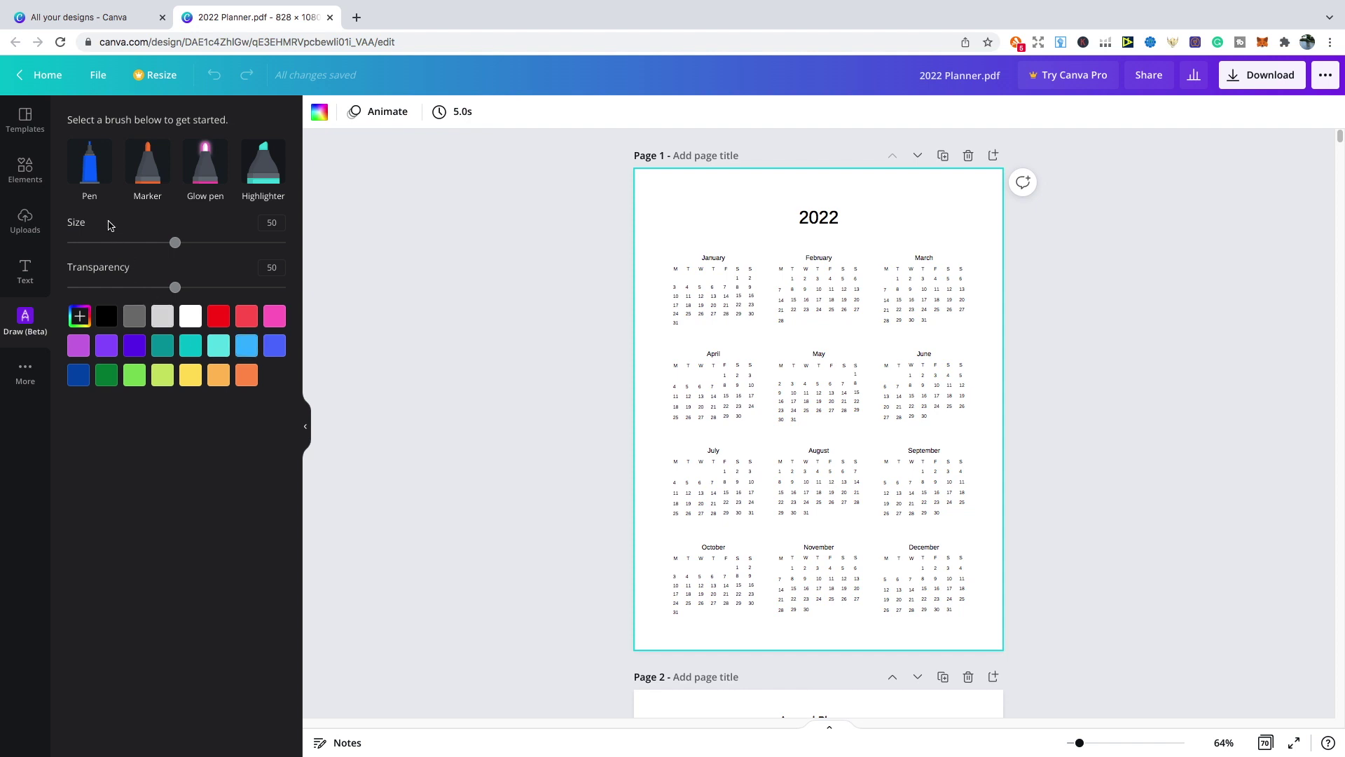
Step: Draw two pen strokes across the top of page 1, then erase the left one
{"action": "left_click", "coordinate": [95, 180]}
{"action": "left_click_drag", "start_coordinate": [659, 208], "coordinate": [737, 197]}
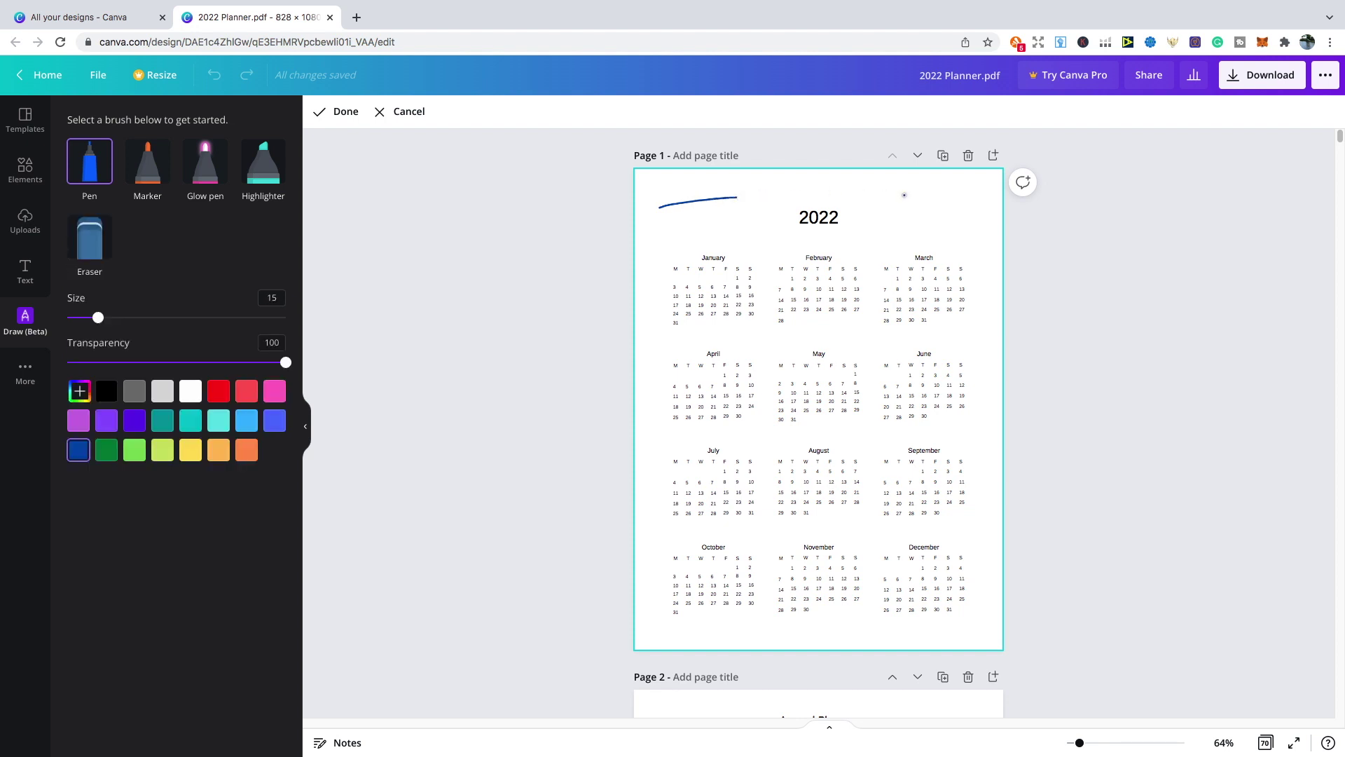
{"action": "left_click_drag", "start_coordinate": [904, 195], "coordinate": [985, 205]}
{"action": "left_click", "coordinate": [96, 246]}
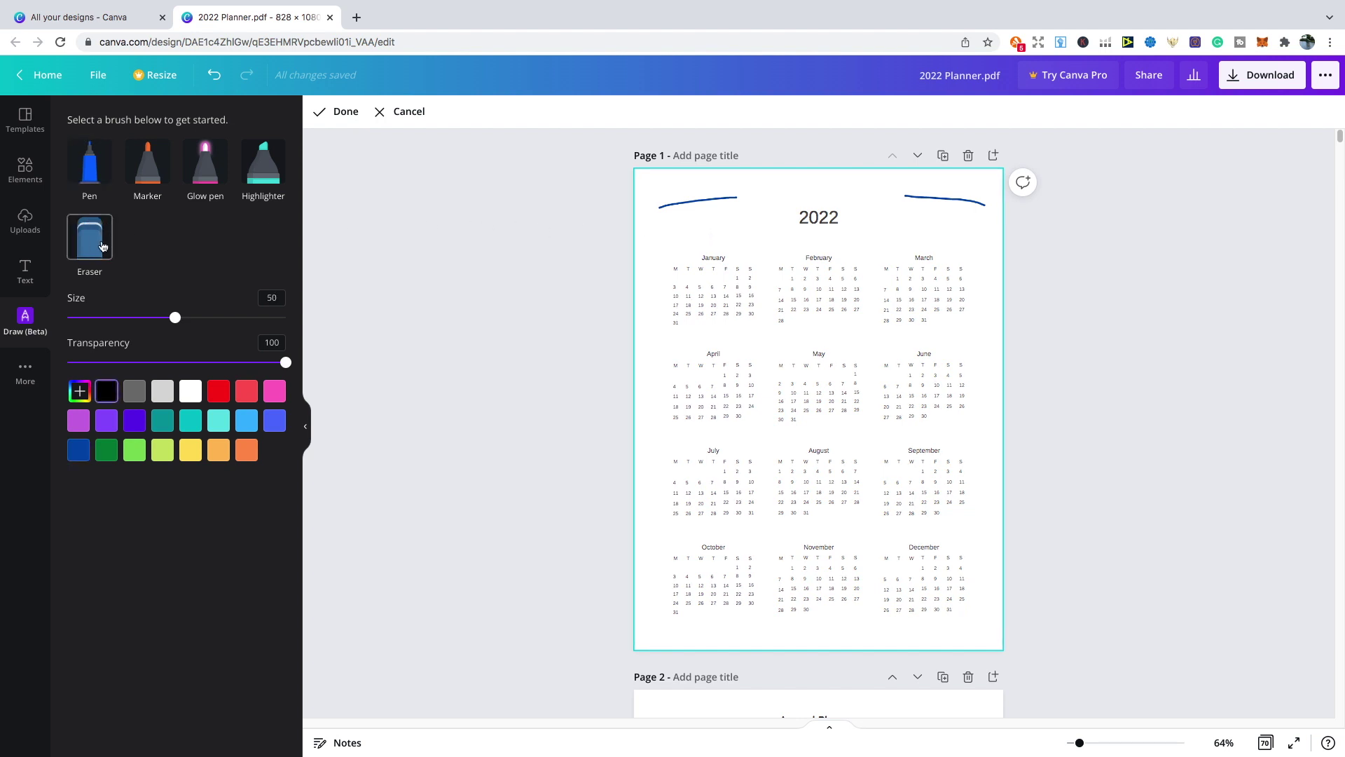
{"action": "left_click_drag", "start_coordinate": [639, 208], "coordinate": [740, 197]}
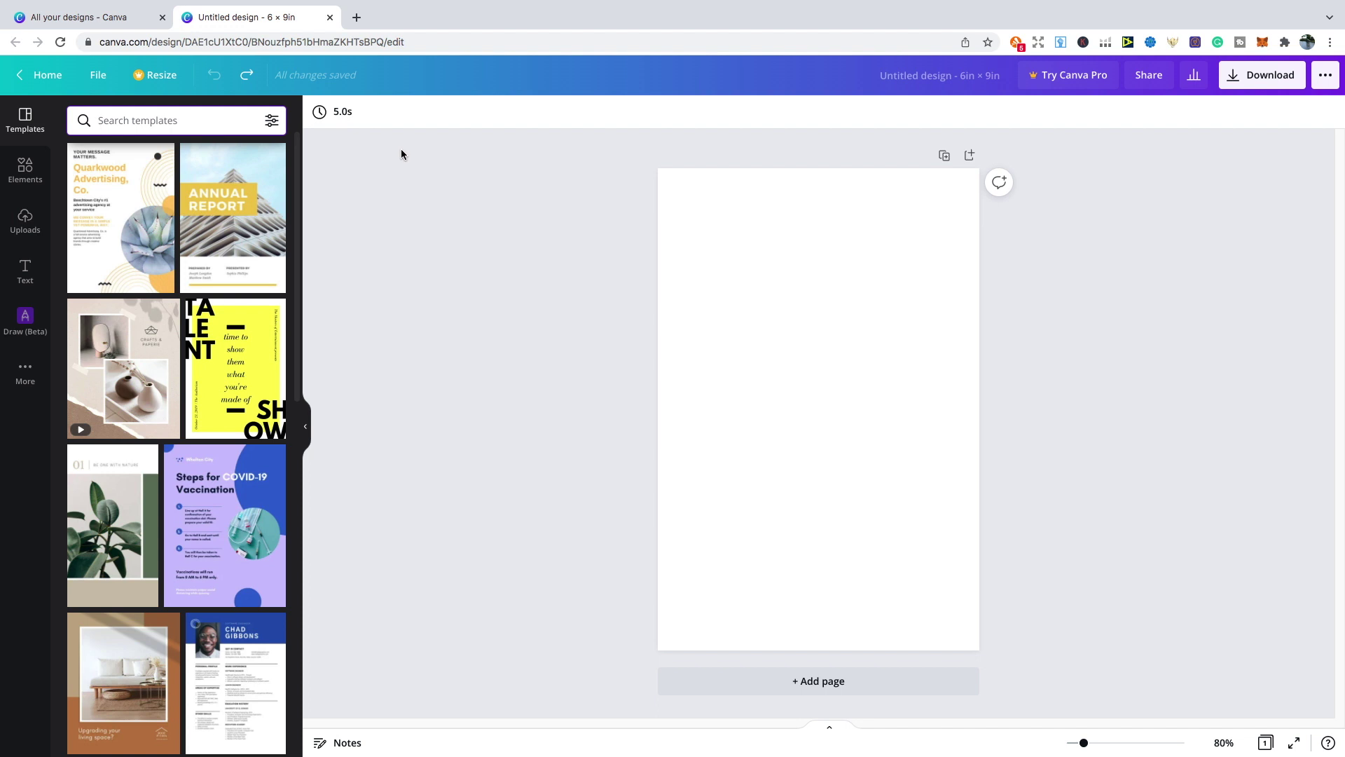
Step: Search the templates for 'book cover' and scroll through the category results
{"action": "type", "text": "b"}
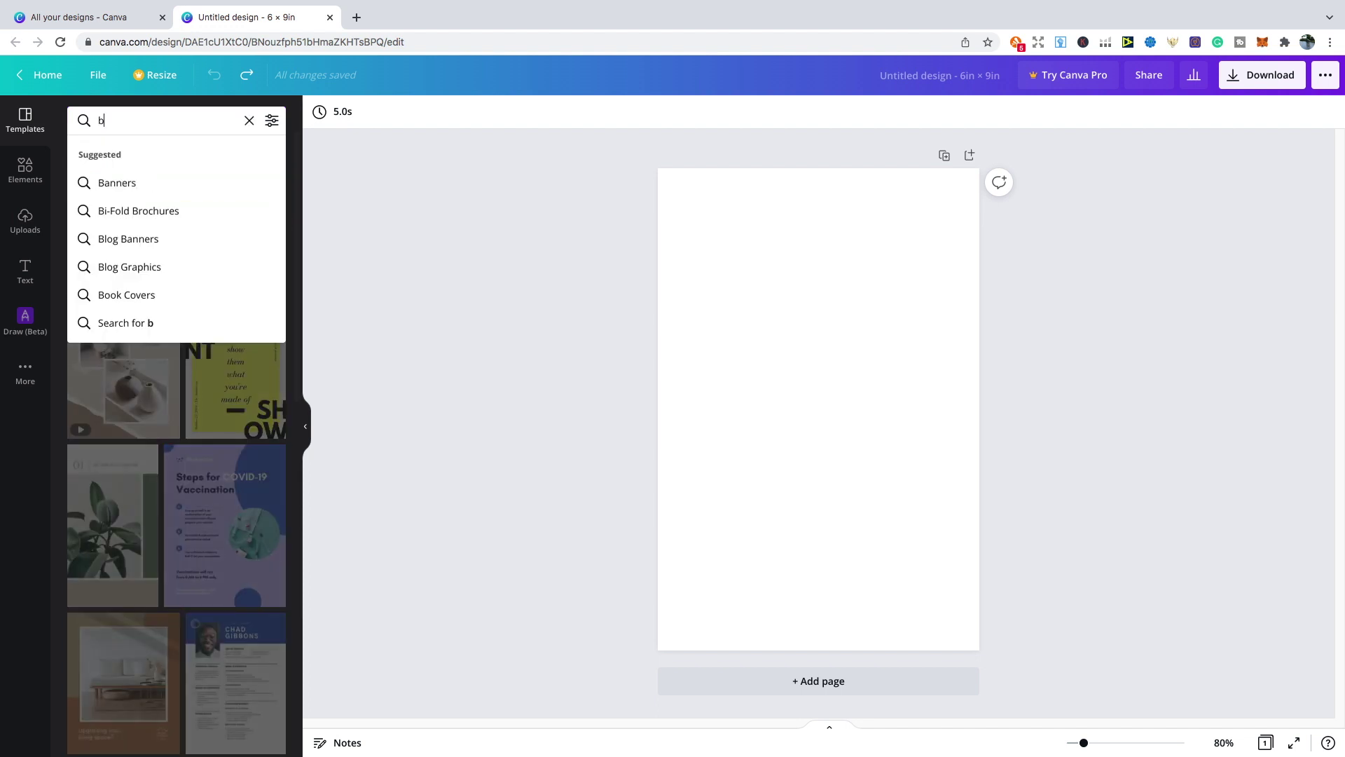
{"action": "type", "text": "ook"}
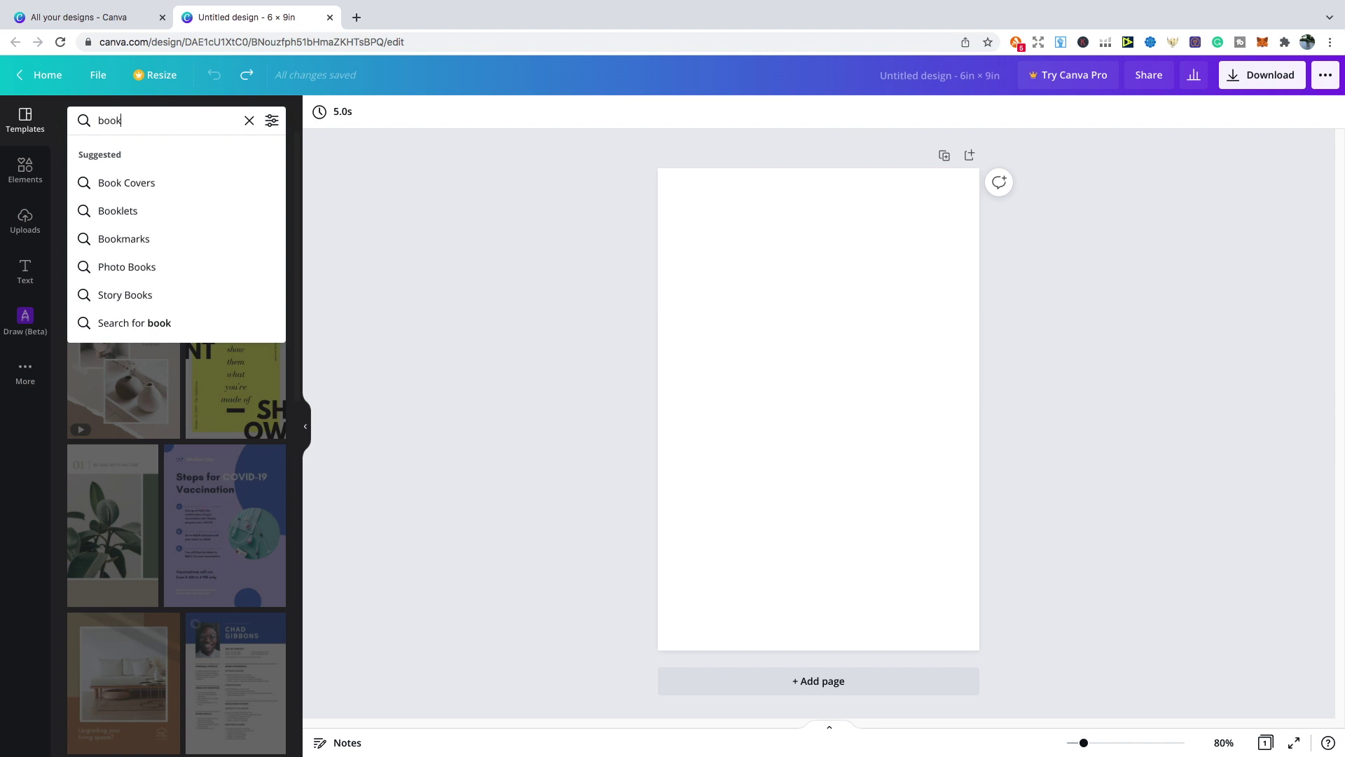
{"action": "type", "text": " cove"}
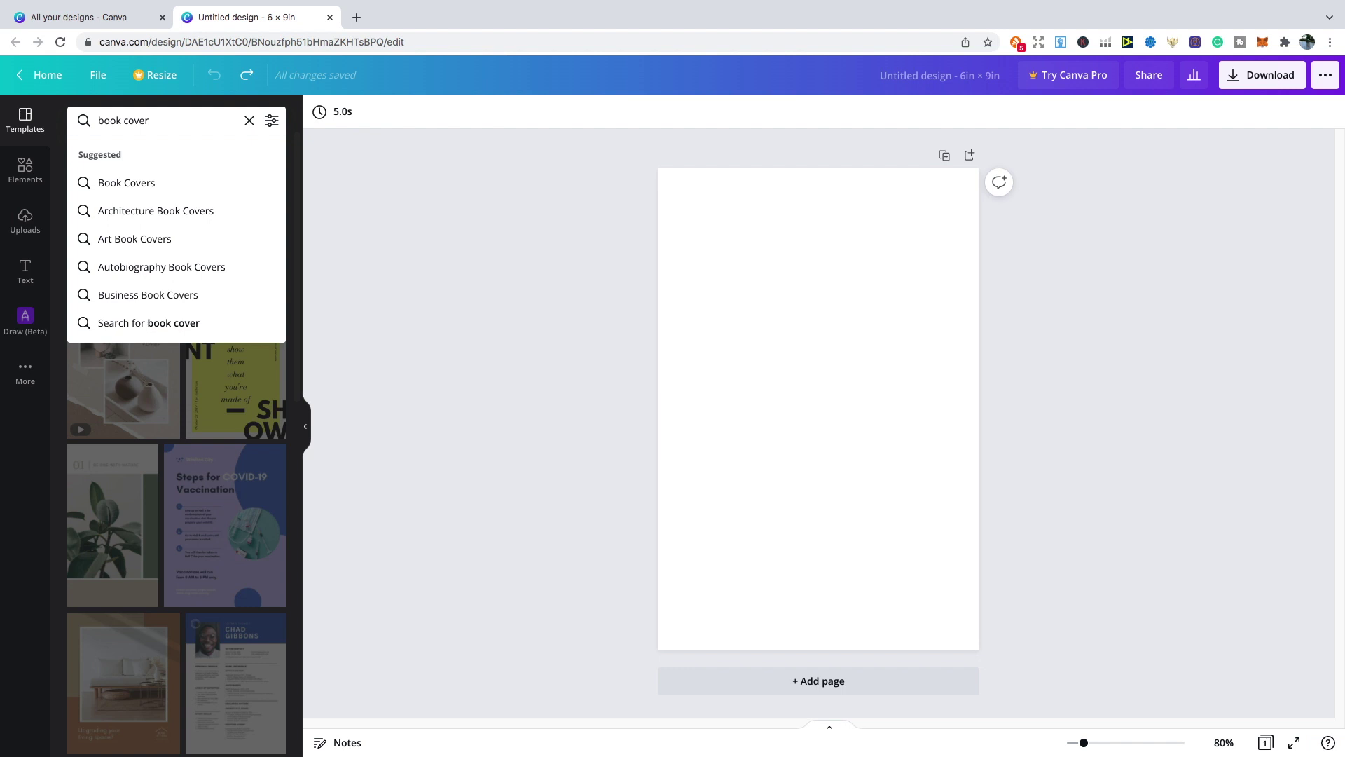
{"action": "type", "text": "r"}
{"action": "key", "text": "Return"}
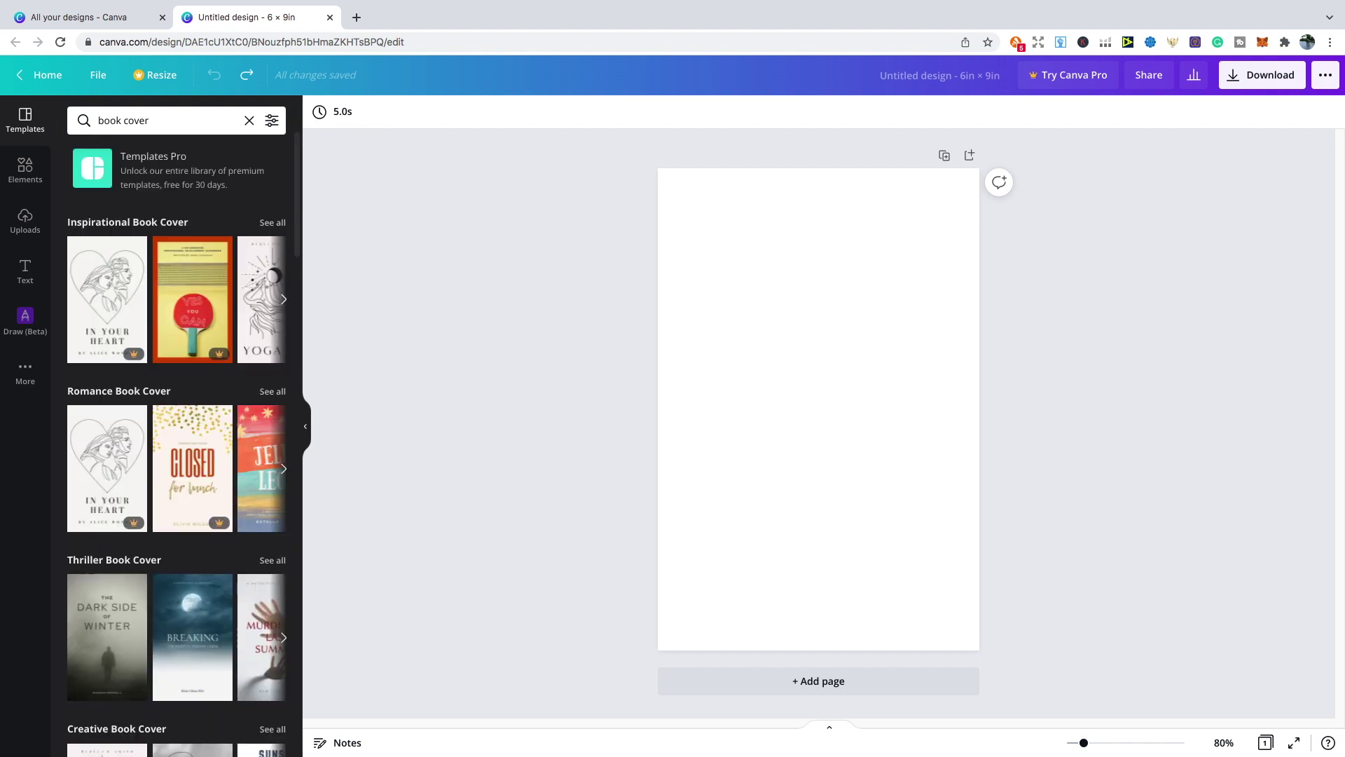
{"action": "left_click", "coordinate": [297, 203]}
{"action": "left_click", "coordinate": [298, 242]}
{"action": "left_click_drag", "start_coordinate": [298, 242], "coordinate": [300, 444]}
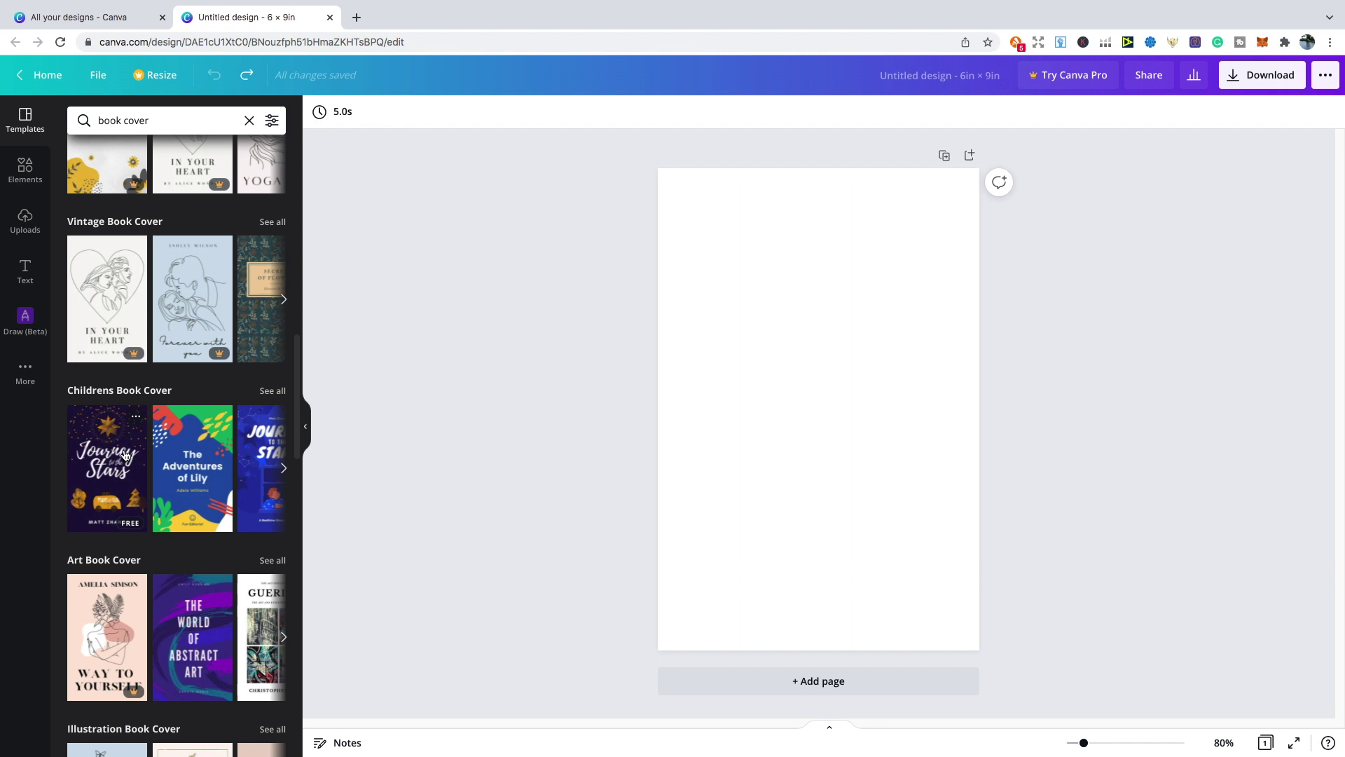
Step: Apply the Journey to the Stars cover template and nudge its title slightly down and left
{"action": "left_click", "coordinate": [126, 456]}
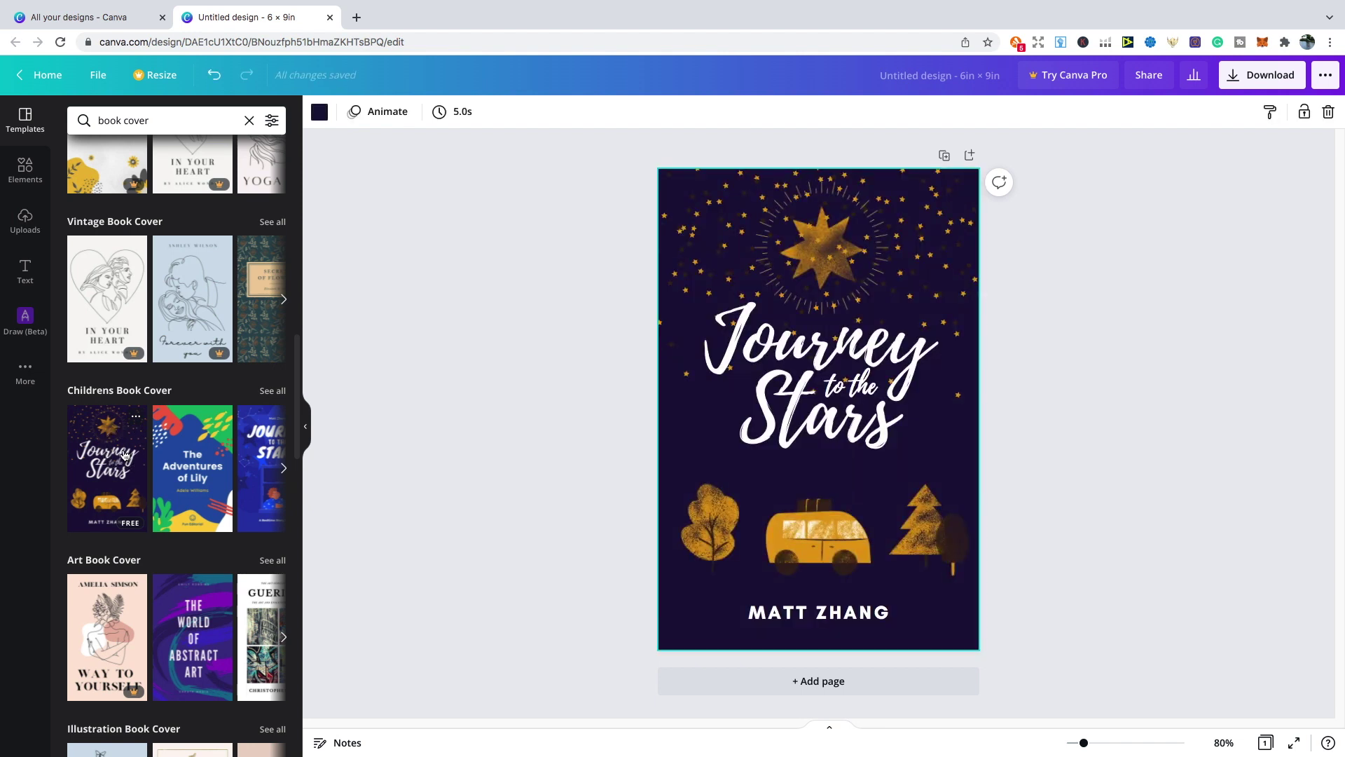
{"action": "left_click_drag", "start_coordinate": [815, 410], "coordinate": [805, 426]}
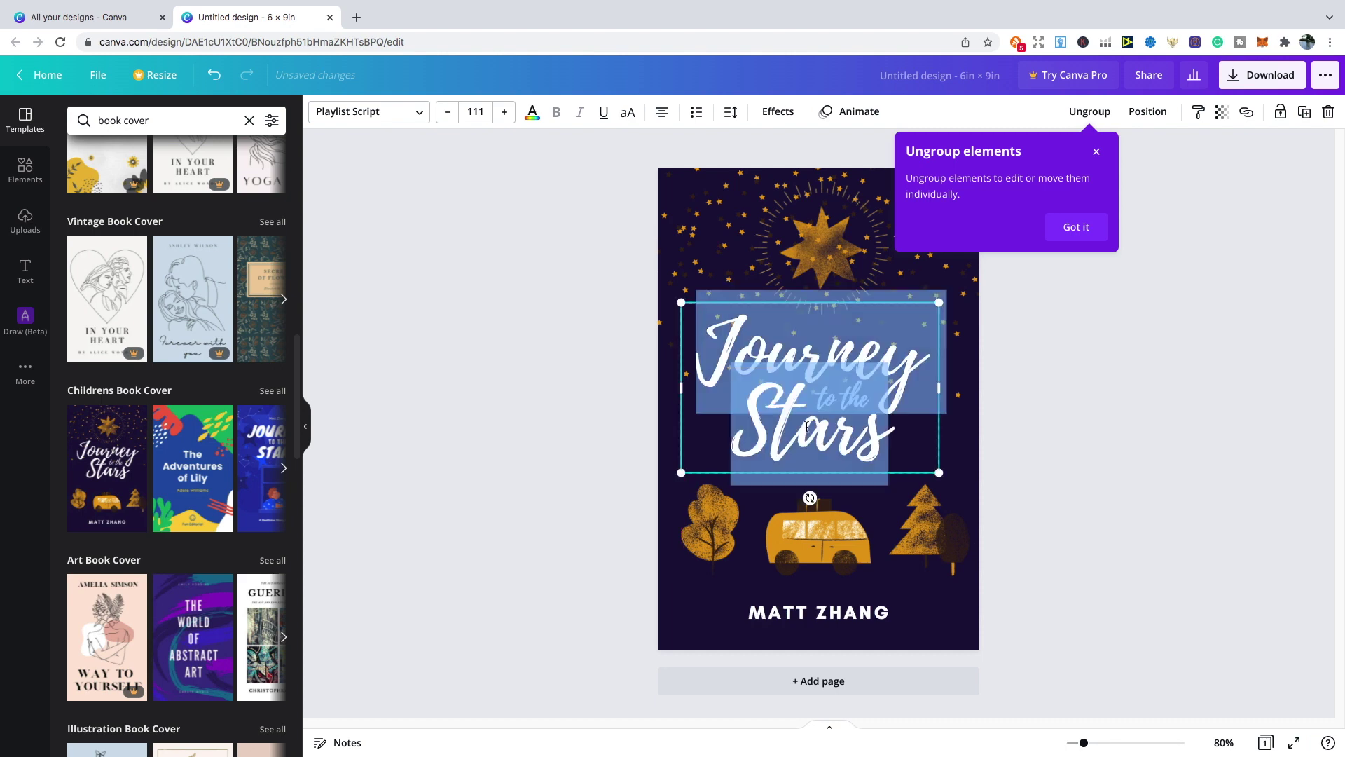
{"action": "left_click", "coordinate": [403, 287]}
Step: Replace the template search with 'log book' and run it
{"action": "left_click", "coordinate": [249, 119]}
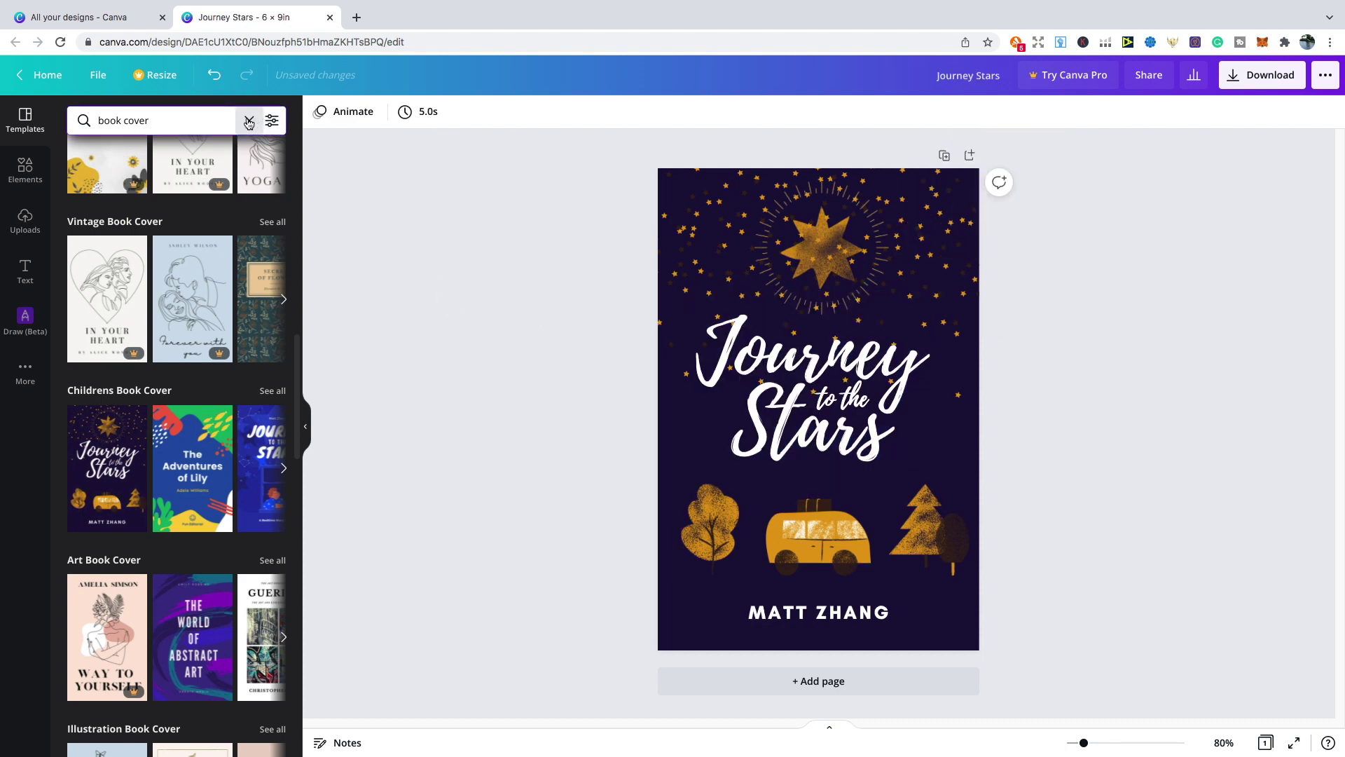
{"action": "type", "text": "log book"}
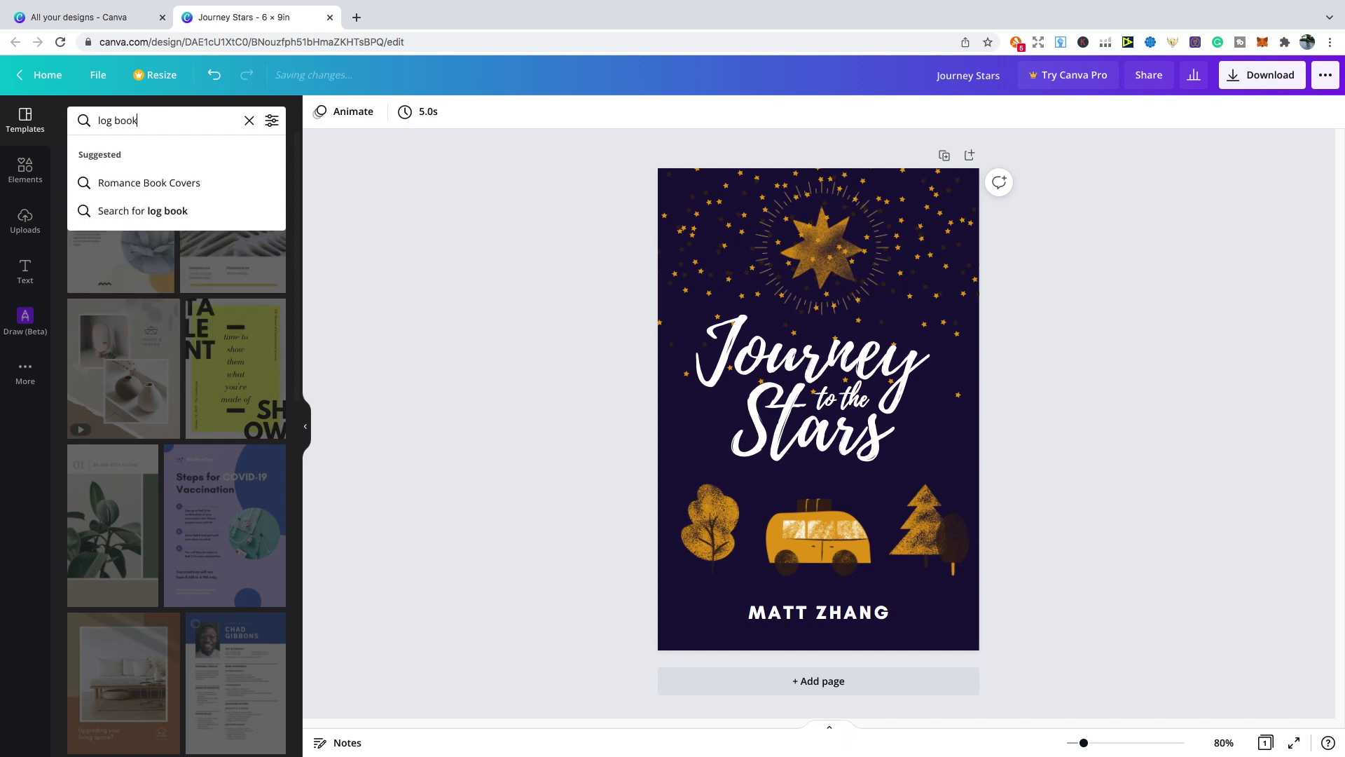
{"action": "key", "text": "Return"}
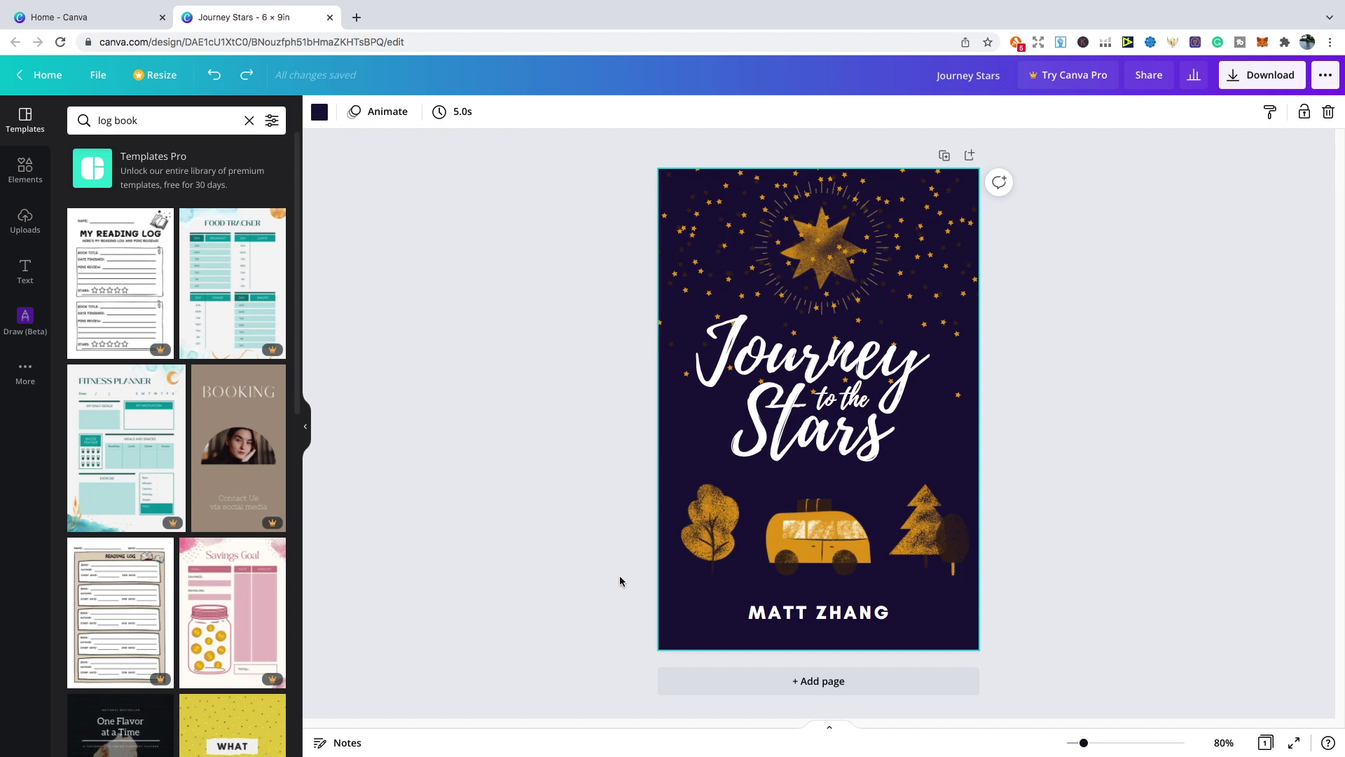
{"action": "left_click", "coordinate": [765, 616]}
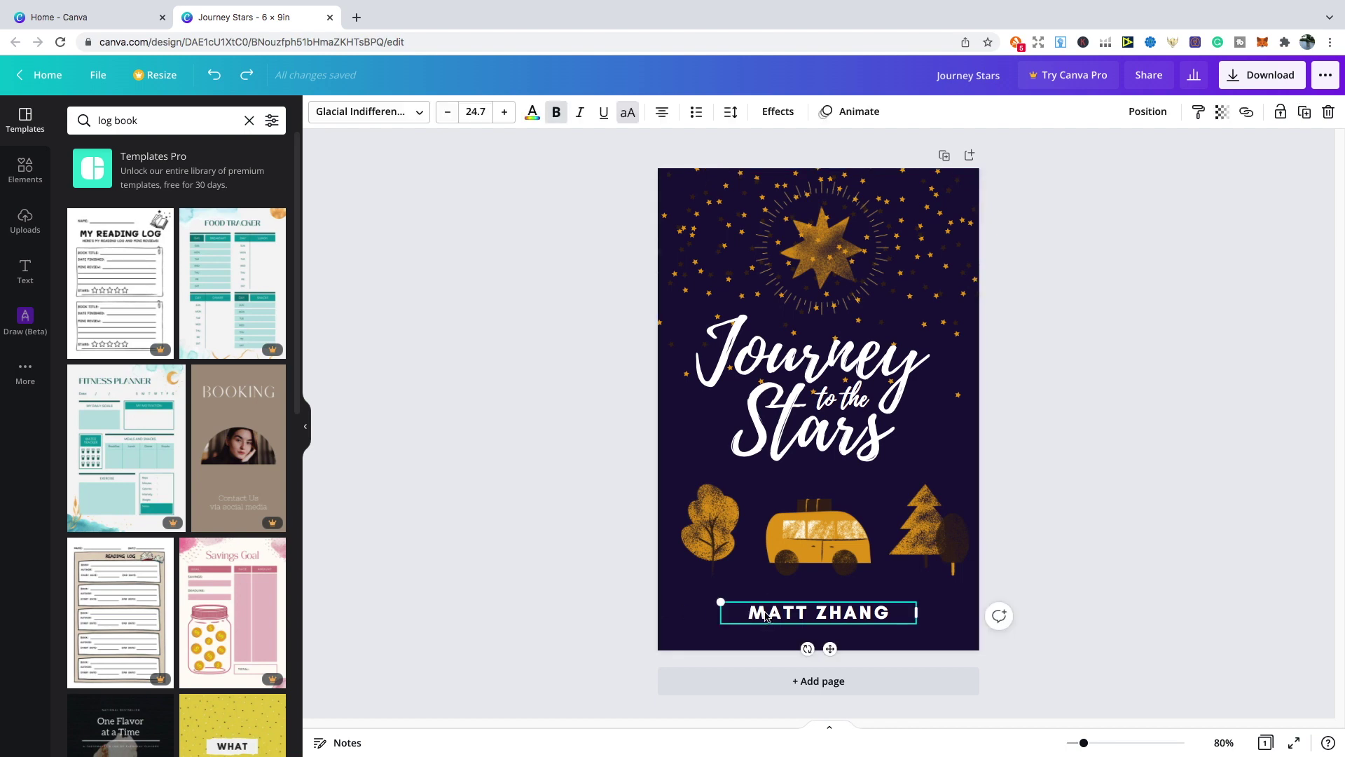
{"action": "double_click", "coordinate": [854, 616]}
{"action": "left_click", "coordinate": [891, 616]}
{"action": "left_click", "coordinate": [533, 113]}
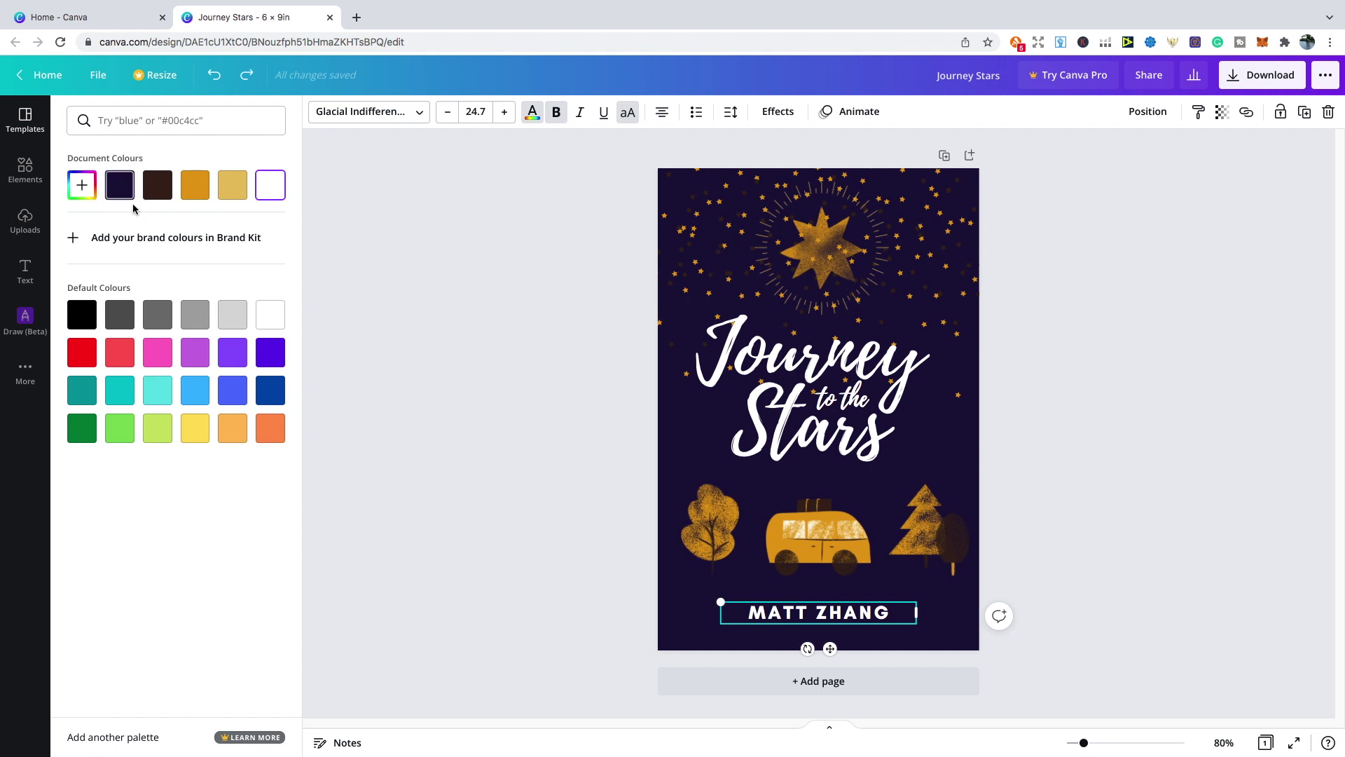
Step: Give the author name a new custom colour sampled with the eyedropper from the orange van
{"action": "left_click", "coordinate": [84, 185]}
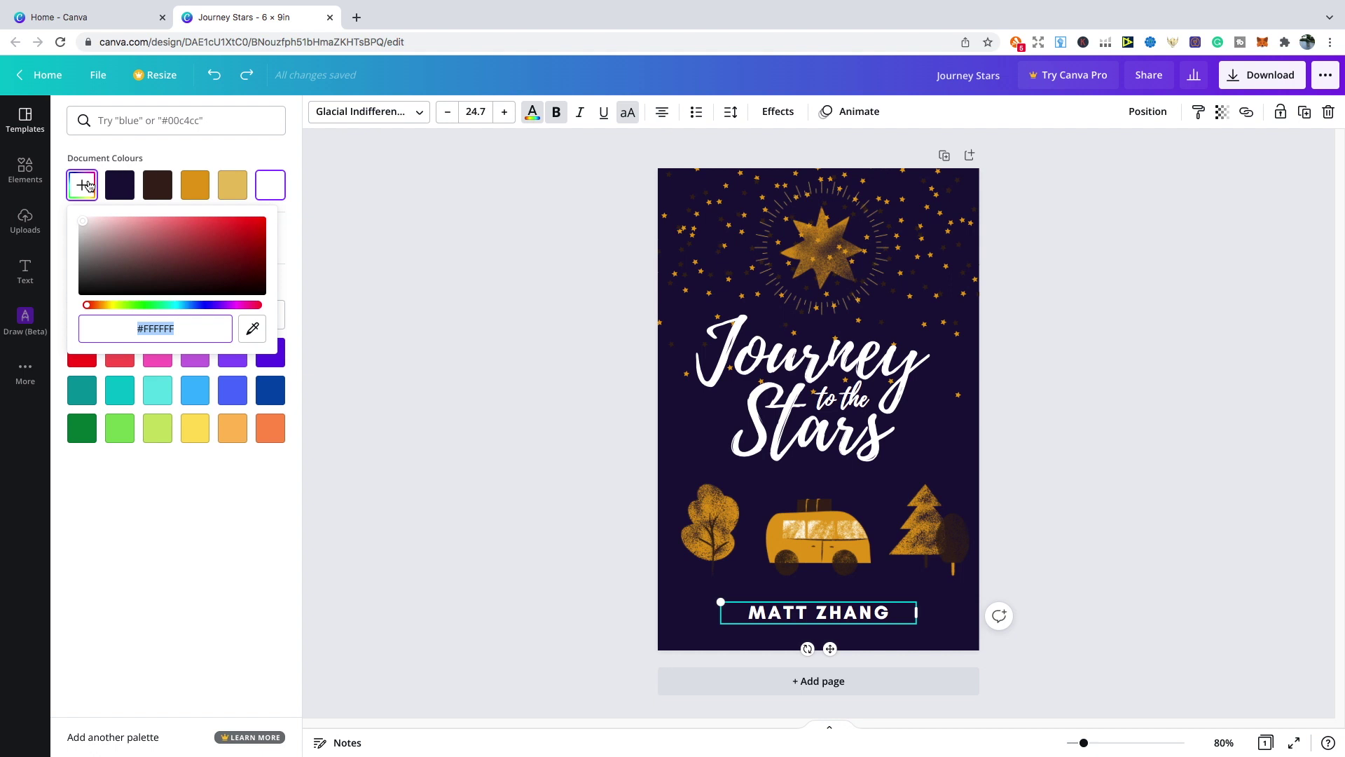
{"action": "left_click", "coordinate": [254, 330]}
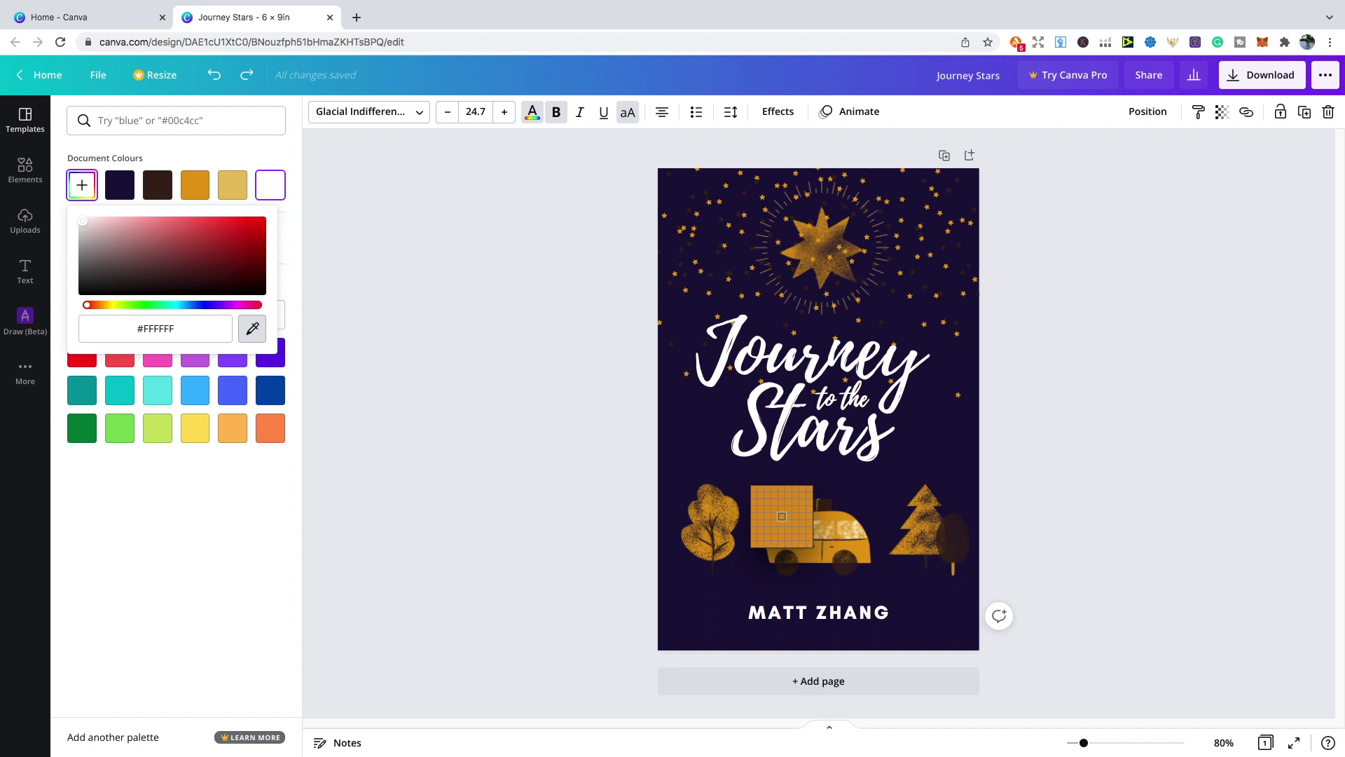
{"action": "left_click", "coordinate": [782, 515]}
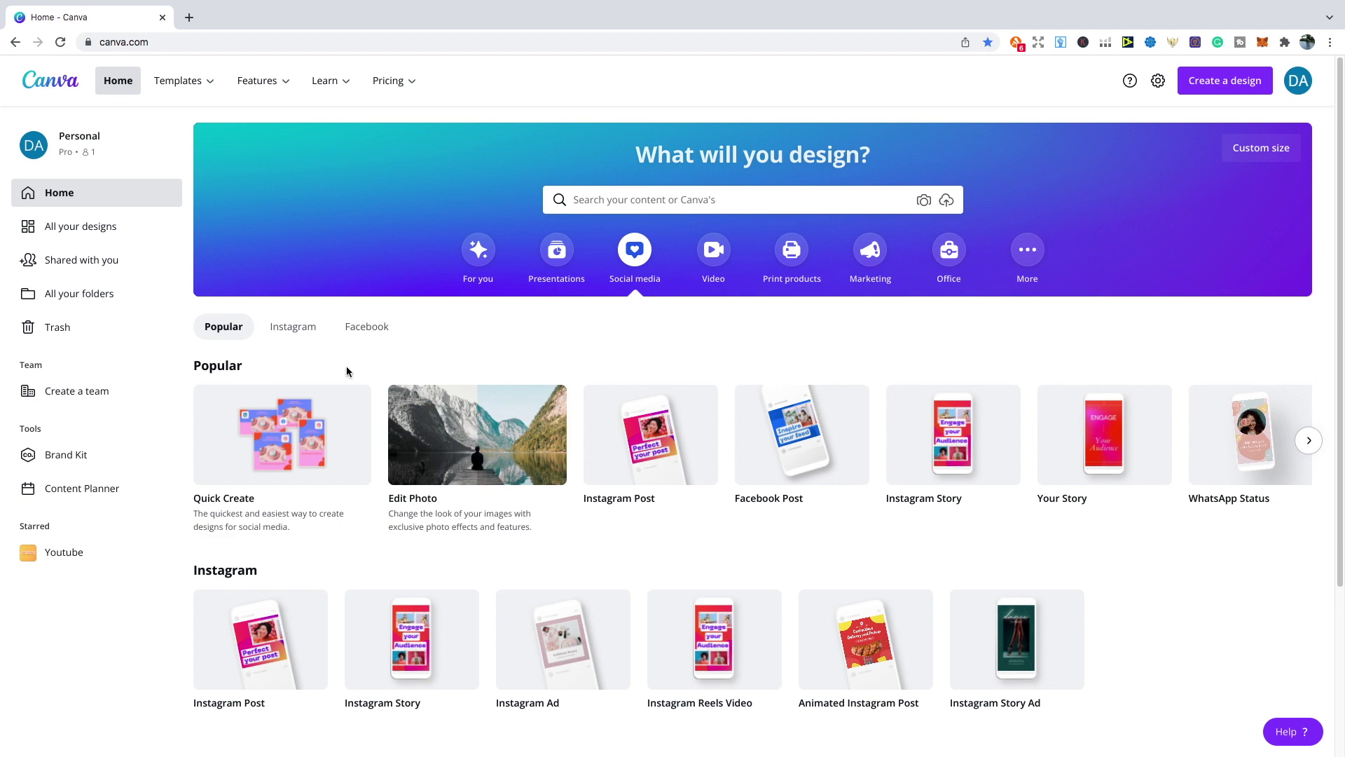
Step: Start a Quick Create social media set from the Home page's Social media options
{"action": "mouse_move", "coordinate": [340, 389]}
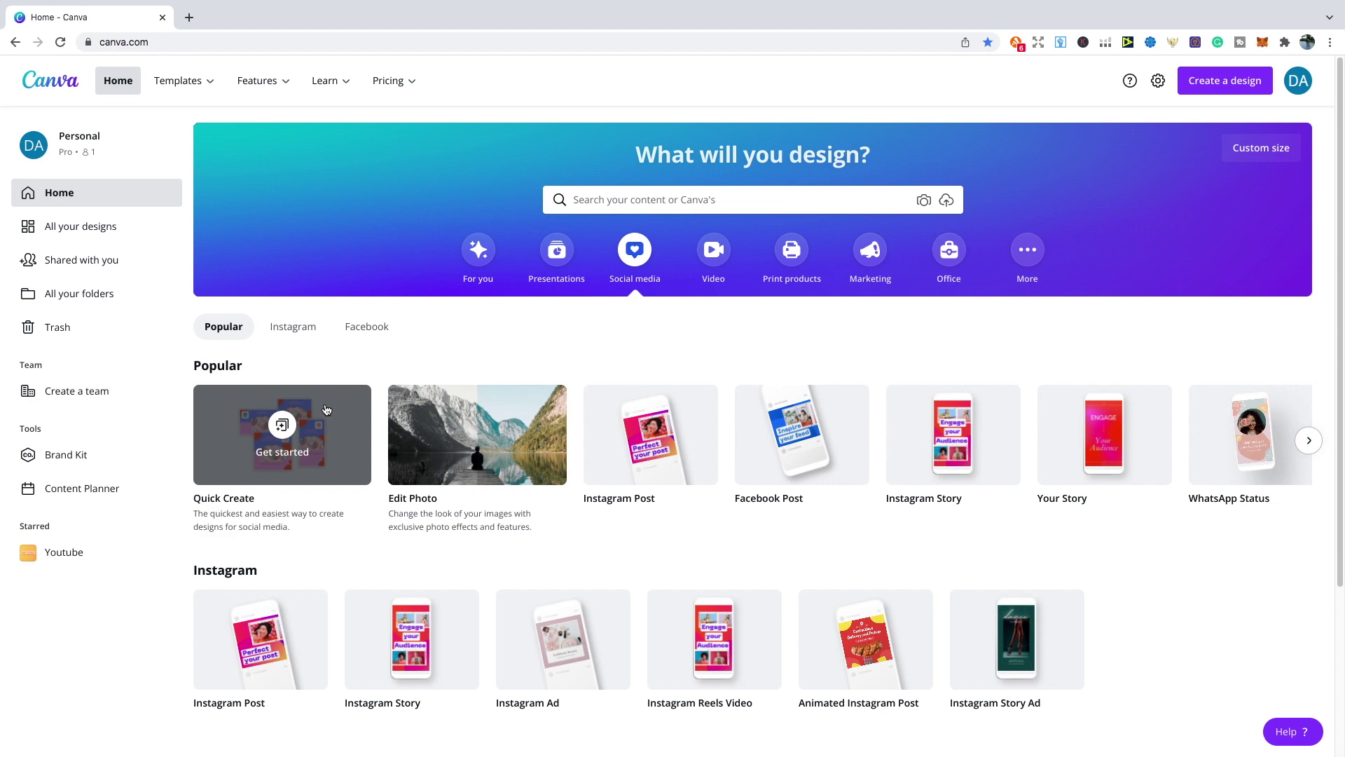
{"action": "left_click", "coordinate": [326, 409]}
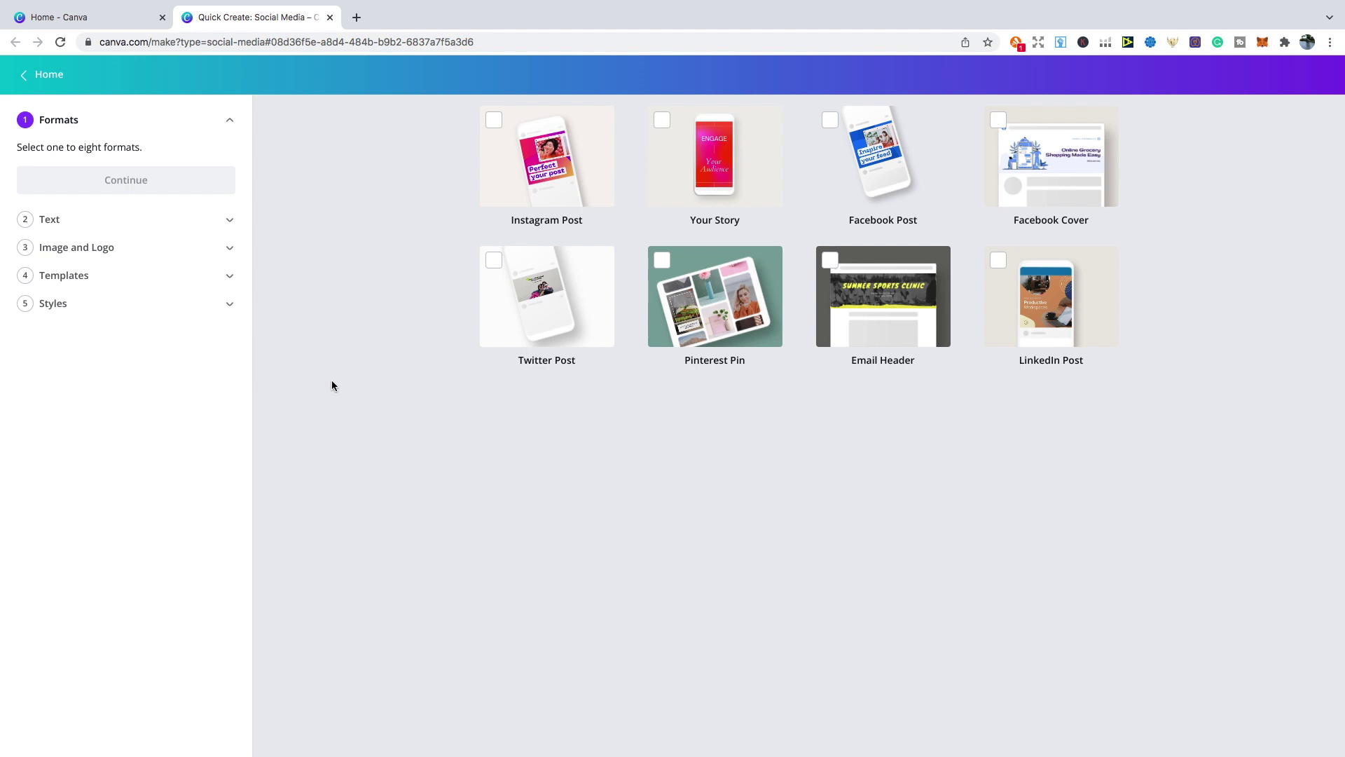
Step: Tick Instagram Post, Your Story, Facebook Post and Pinterest Pin as the Quick Create formats
{"action": "left_click", "coordinate": [538, 188]}
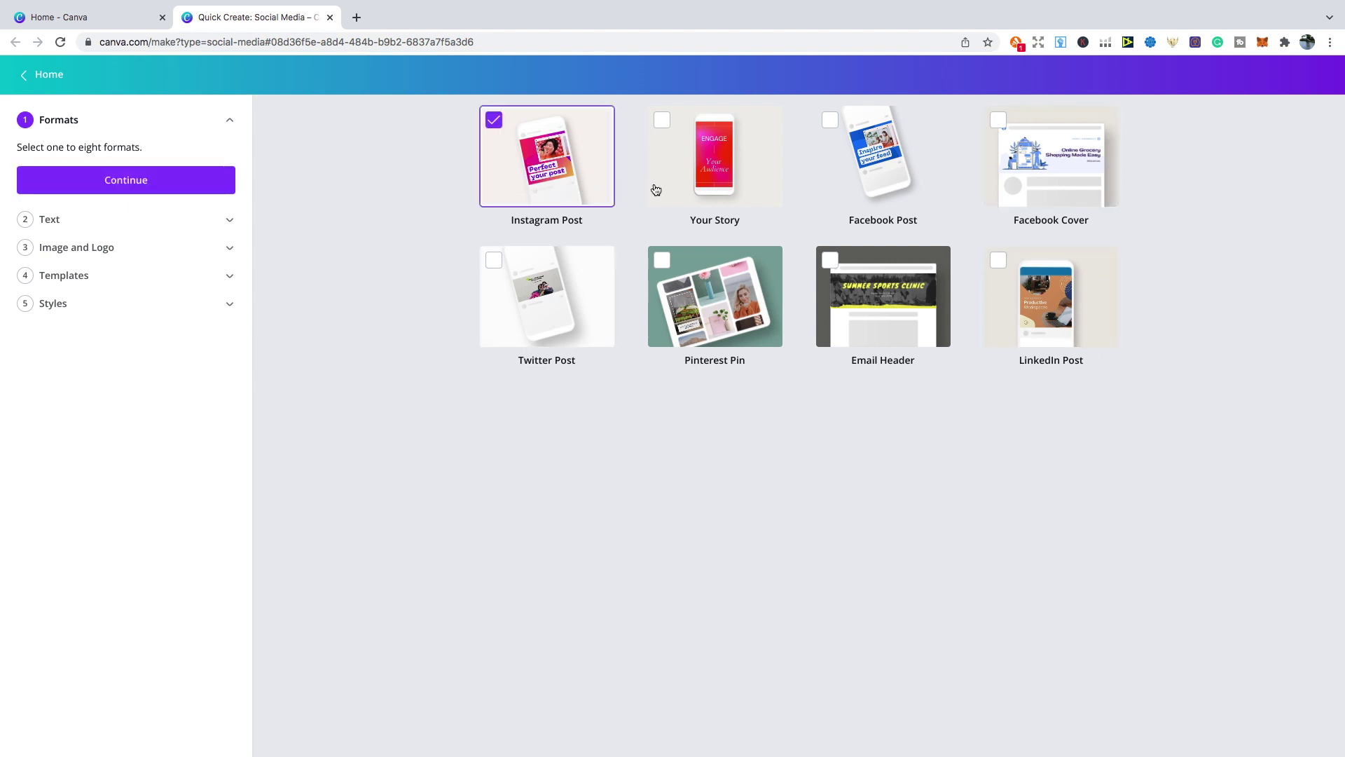
{"action": "left_click", "coordinate": [701, 186]}
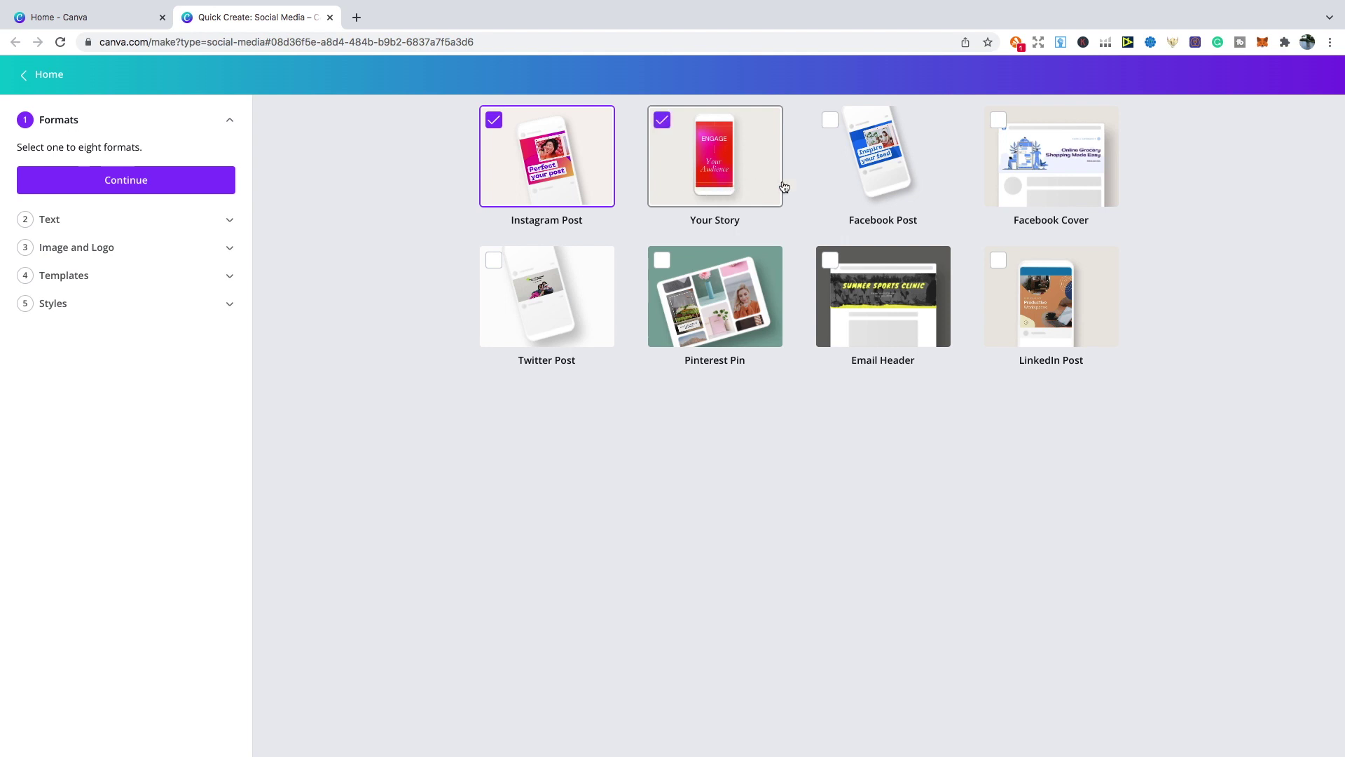
{"action": "left_click", "coordinate": [877, 179]}
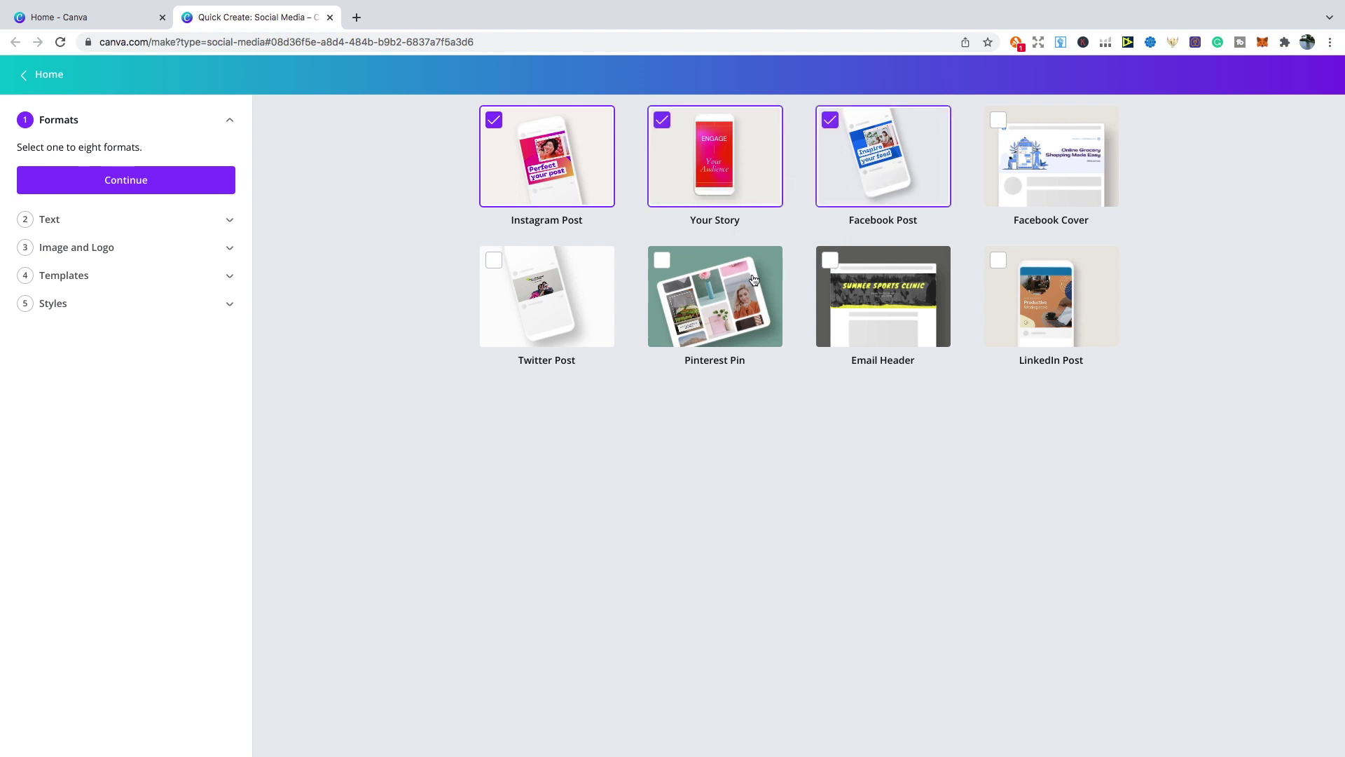
{"action": "left_click", "coordinate": [732, 287]}
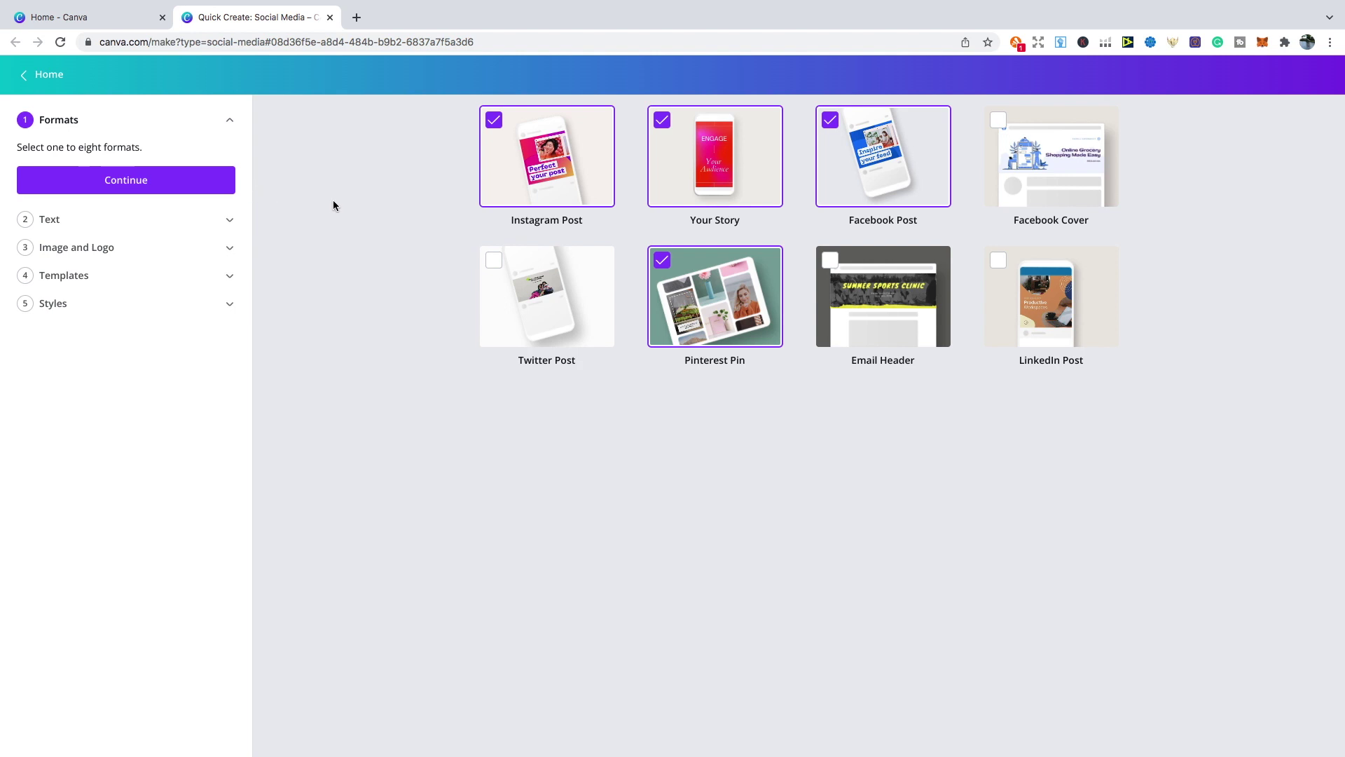
Step: Enter 'Dog's Club' as main text and paste 'Taking Care Of Your Dog's Needs' as additional text
{"action": "left_click", "coordinate": [210, 183]}
{"action": "left_click", "coordinate": [175, 204]}
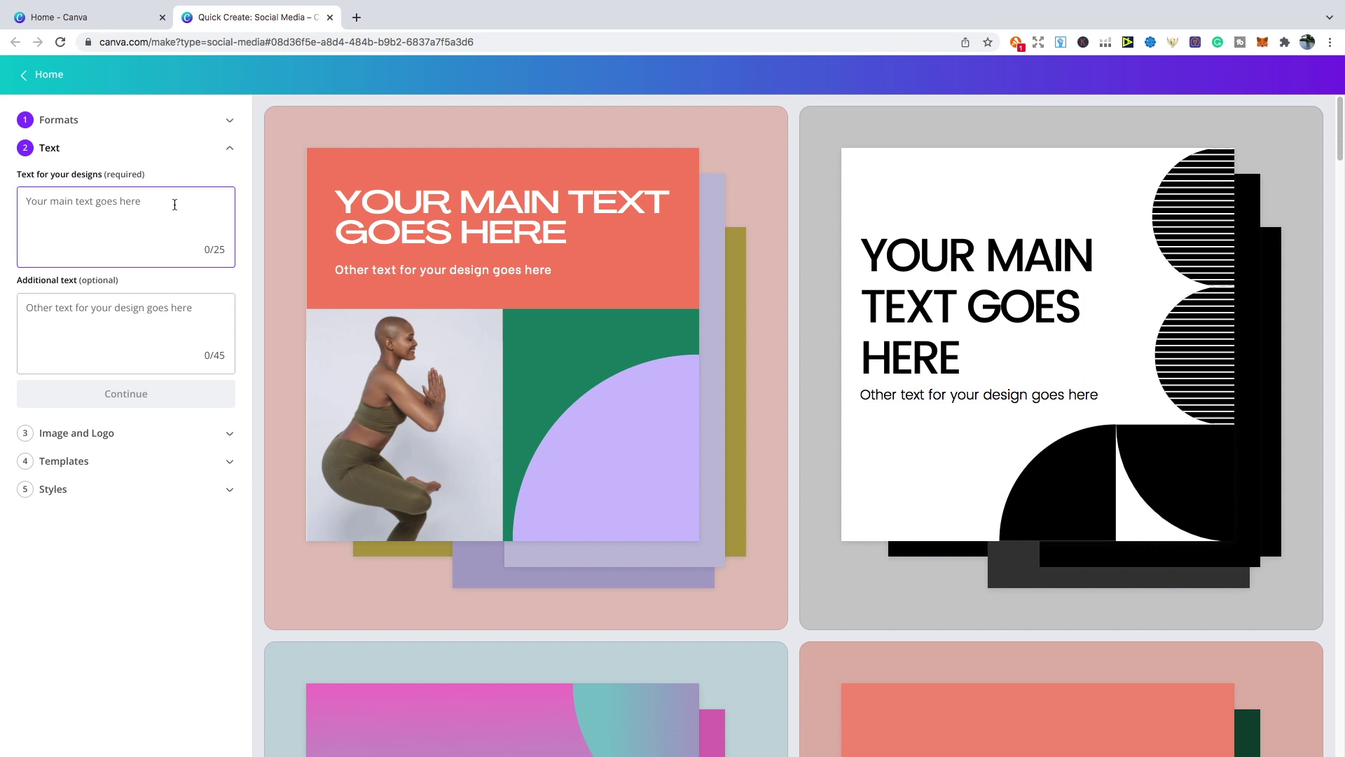
{"action": "type", "text": "D"}
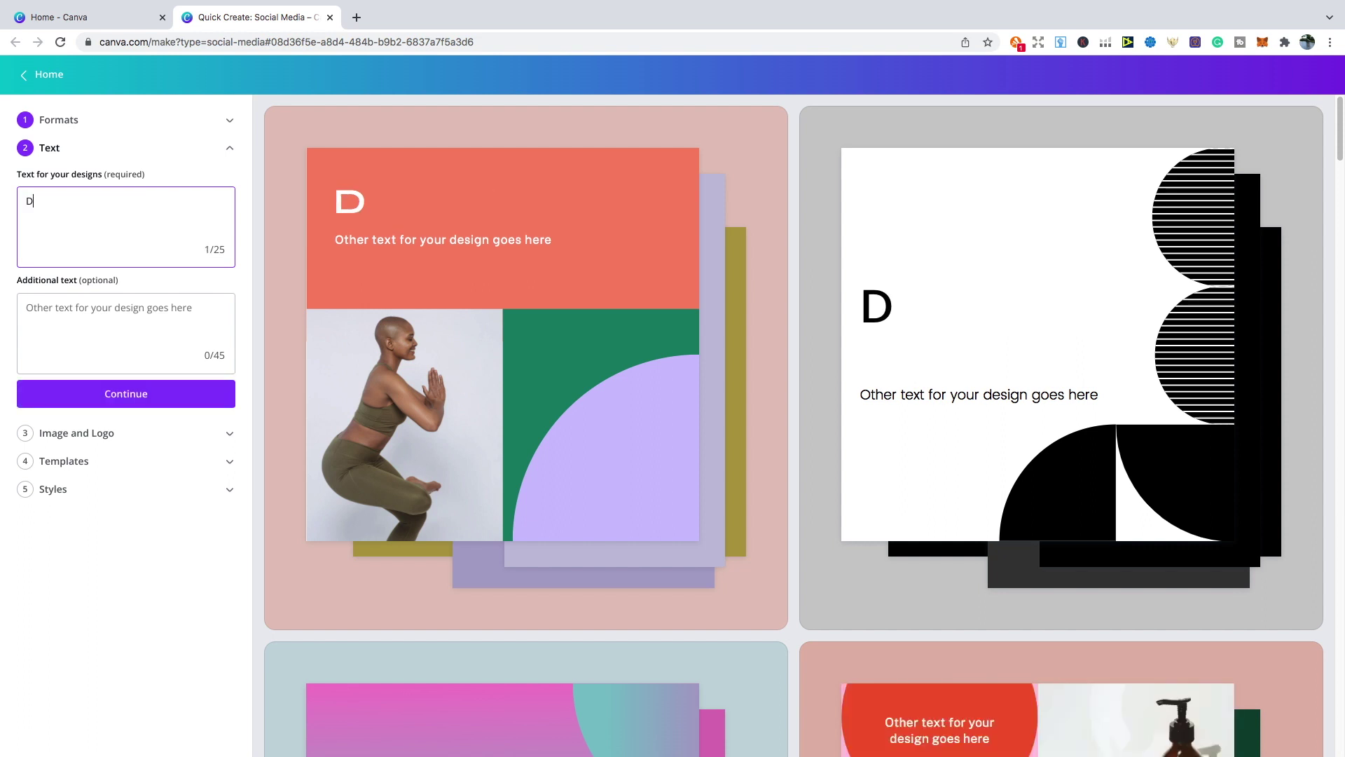
{"action": "type", "text": "og's C"}
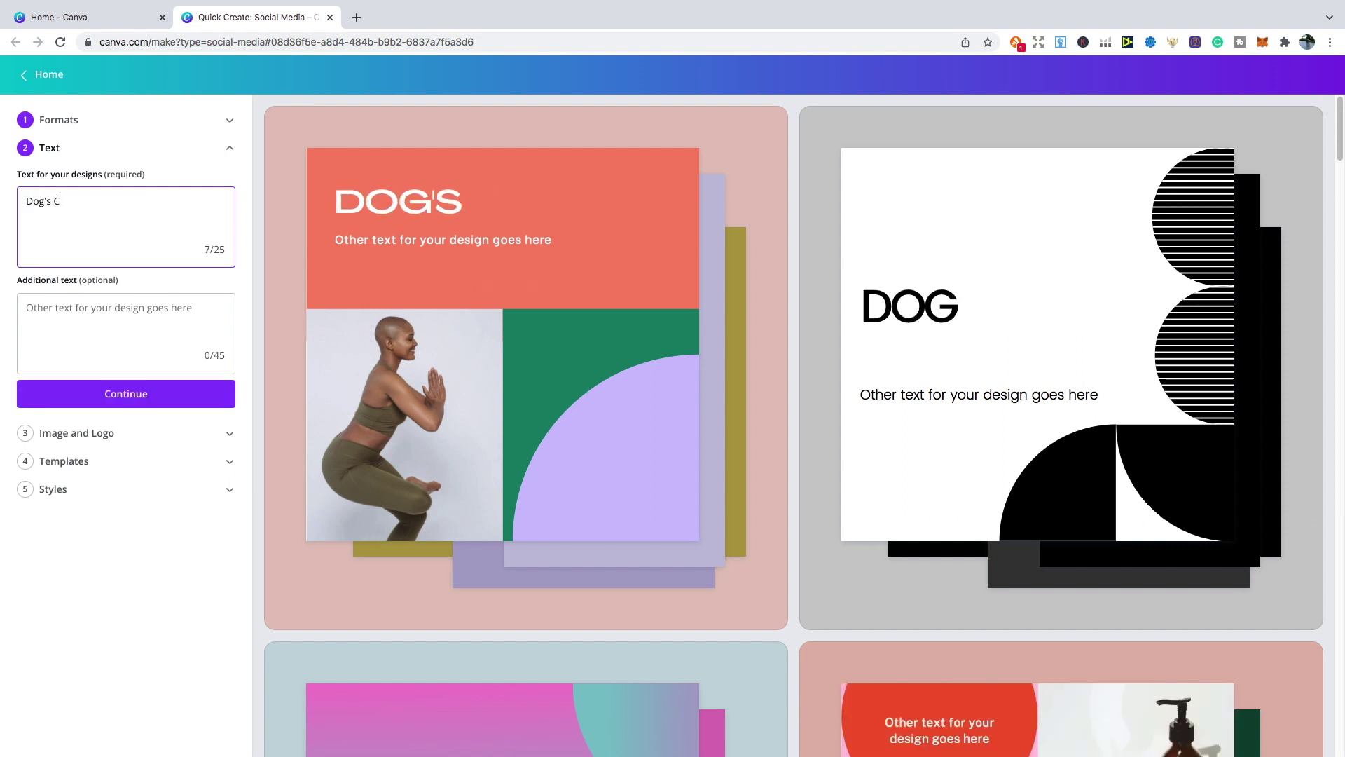
{"action": "type", "text": "lub"}
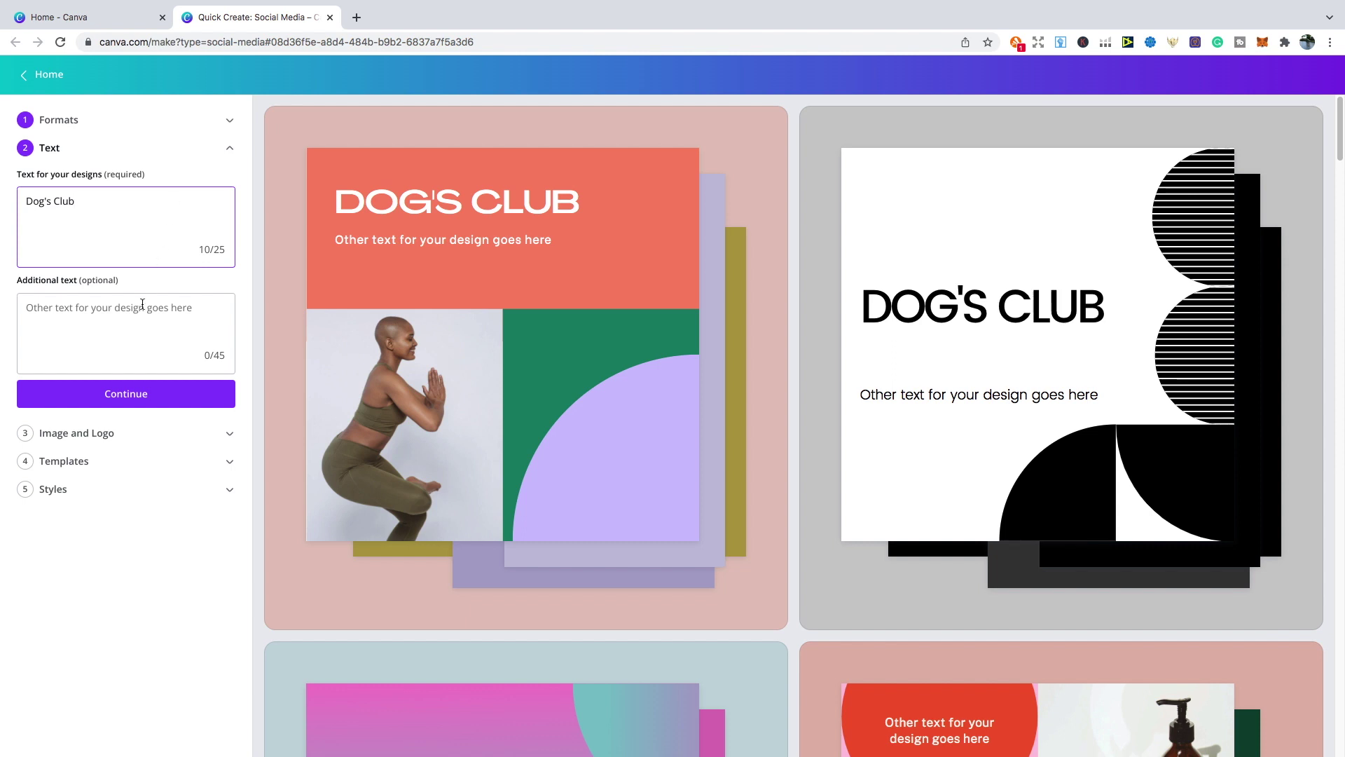
{"action": "left_click", "coordinate": [138, 310]}
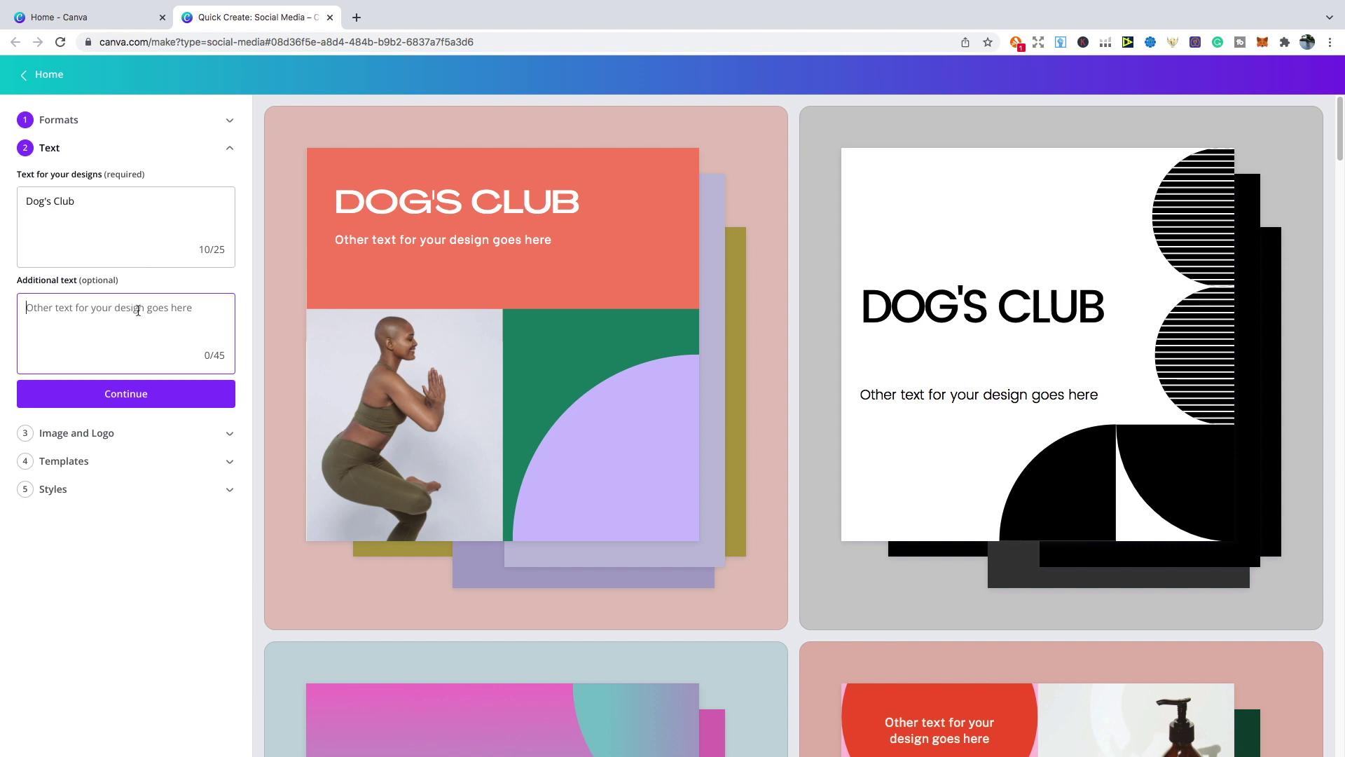
{"action": "type", "text": "Taking Care Of Your Dog's Needs."}
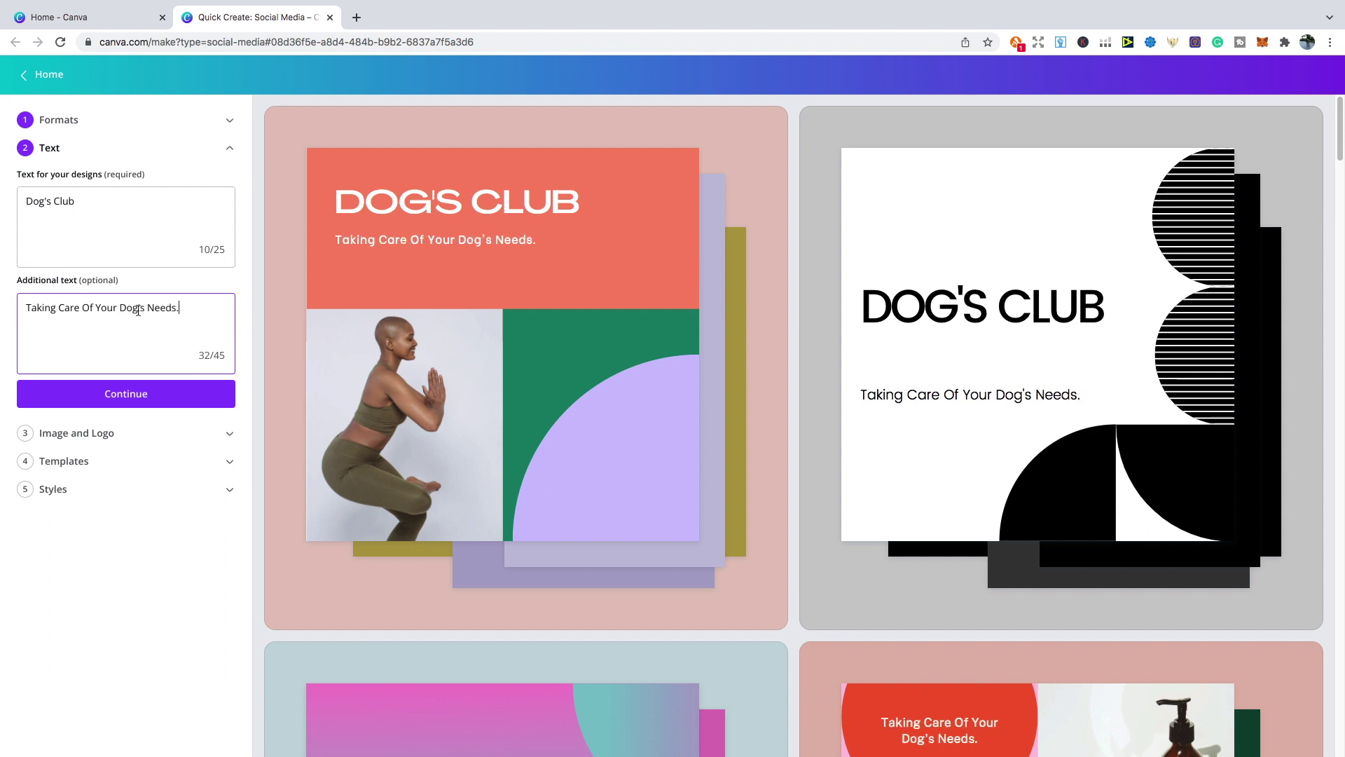
{"action": "left_click", "coordinate": [141, 397]}
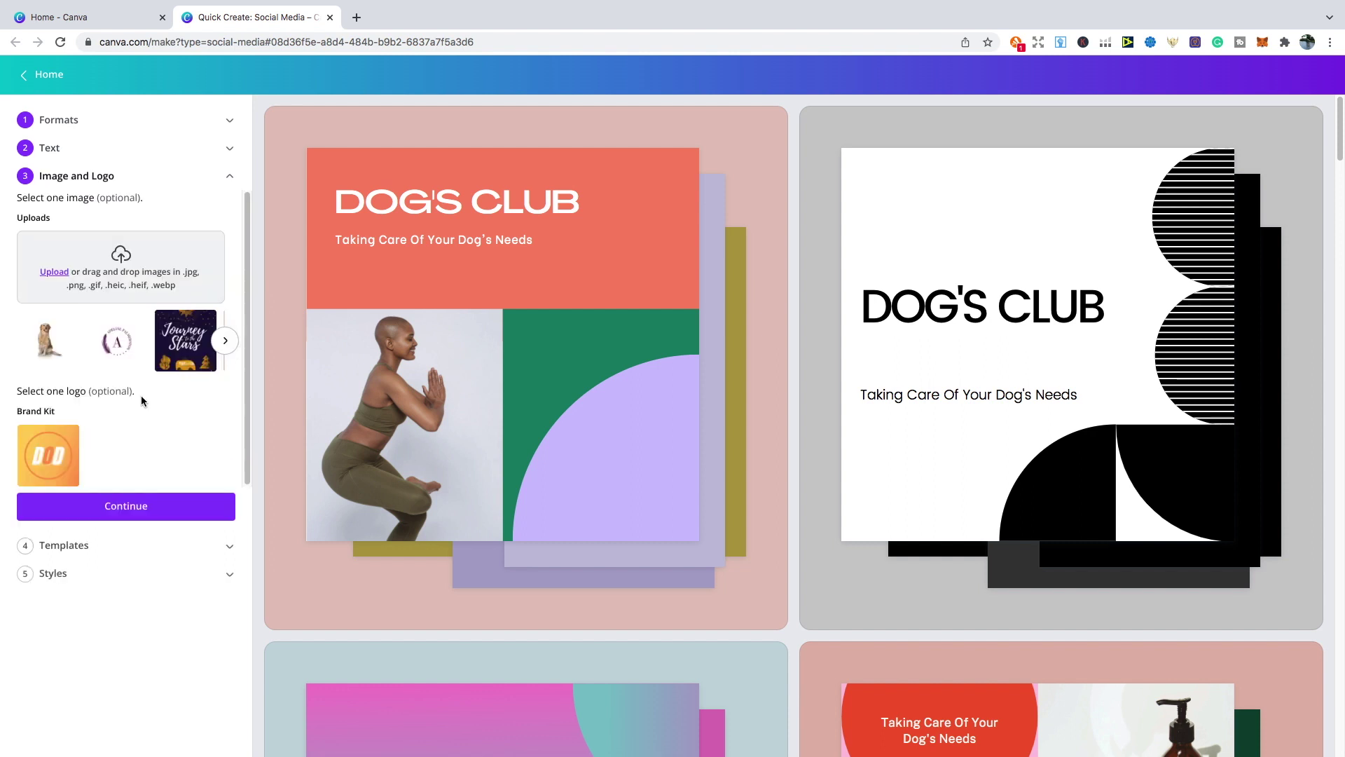
Step: Choose the uploaded sitting golden retriever photo as the designs' image
{"action": "left_click", "coordinate": [48, 348]}
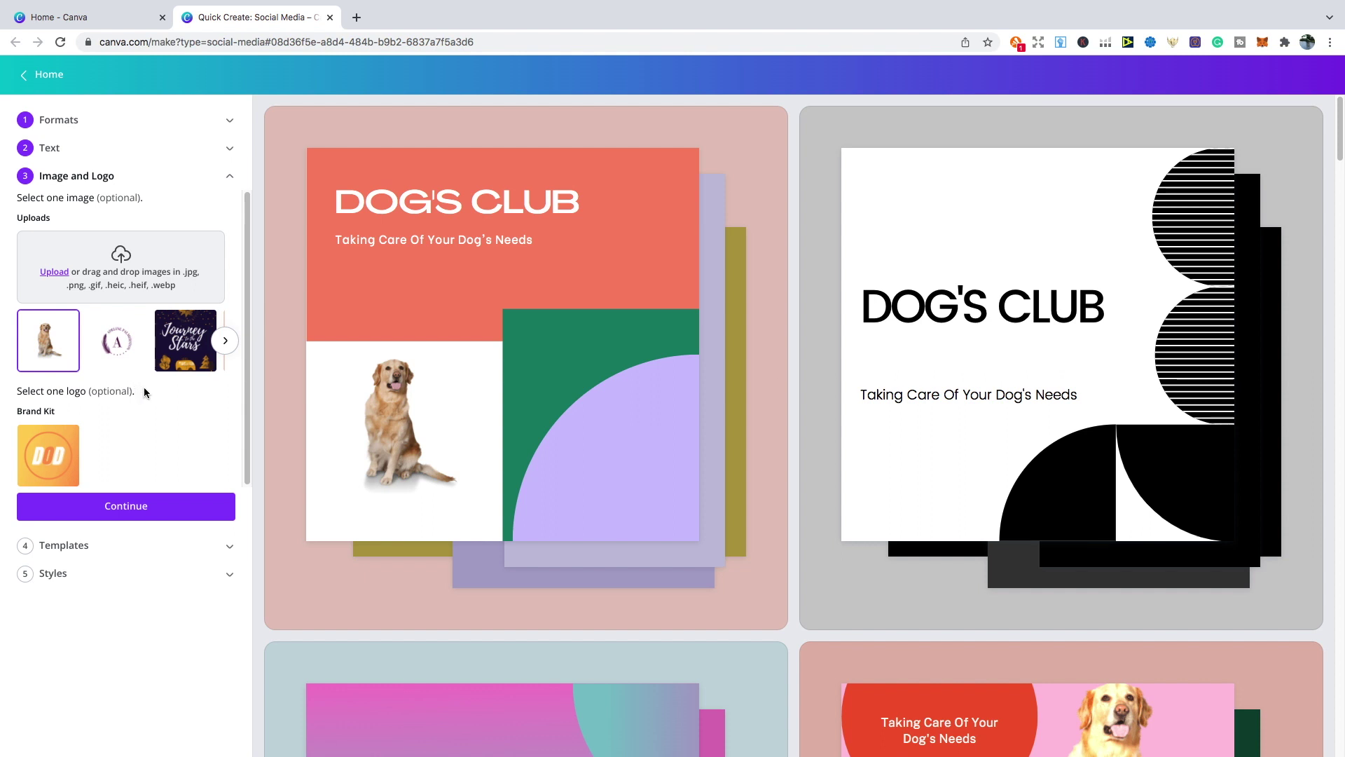
Step: Browse the template categories and select the first orange Organic Dog's Club template
{"action": "left_click", "coordinate": [167, 506]}
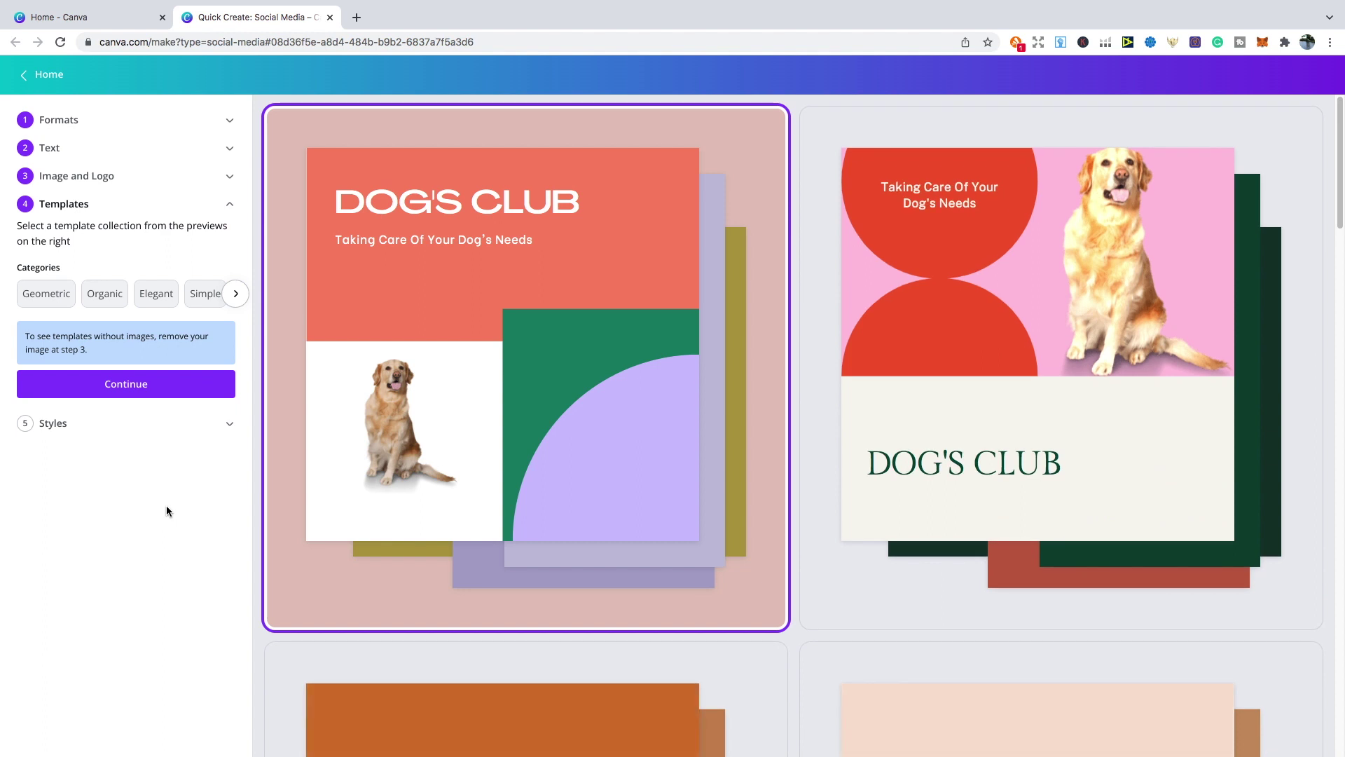
{"action": "left_click", "coordinate": [53, 300]}
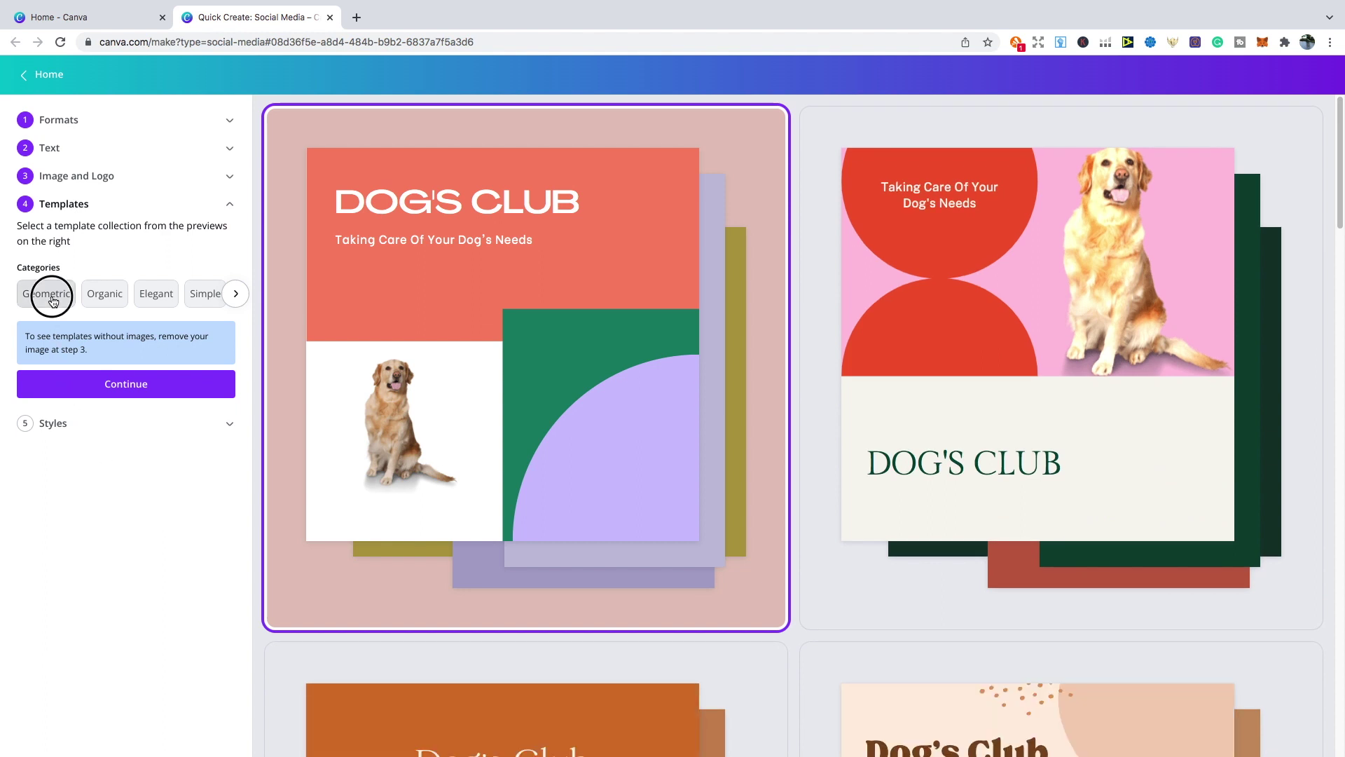
{"action": "left_click", "coordinate": [94, 300]}
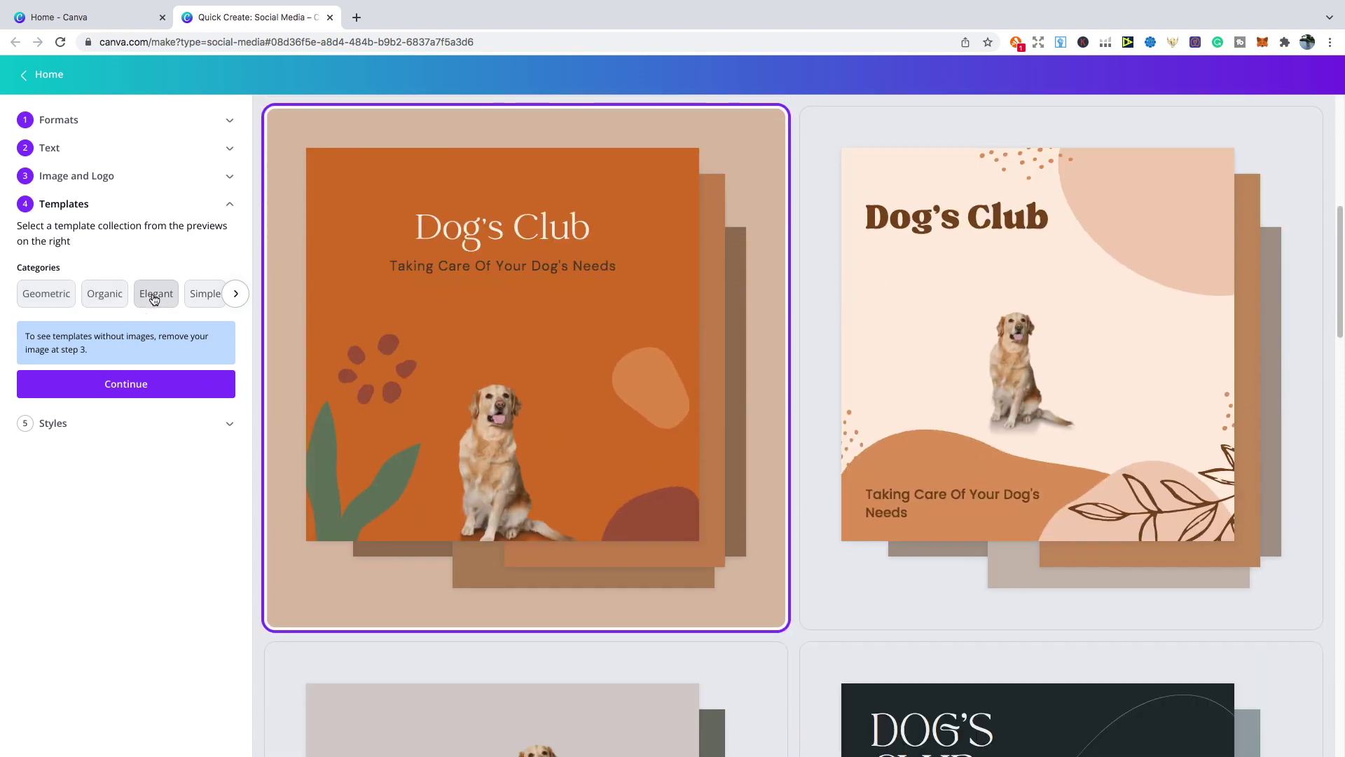
{"action": "left_click", "coordinate": [154, 299]}
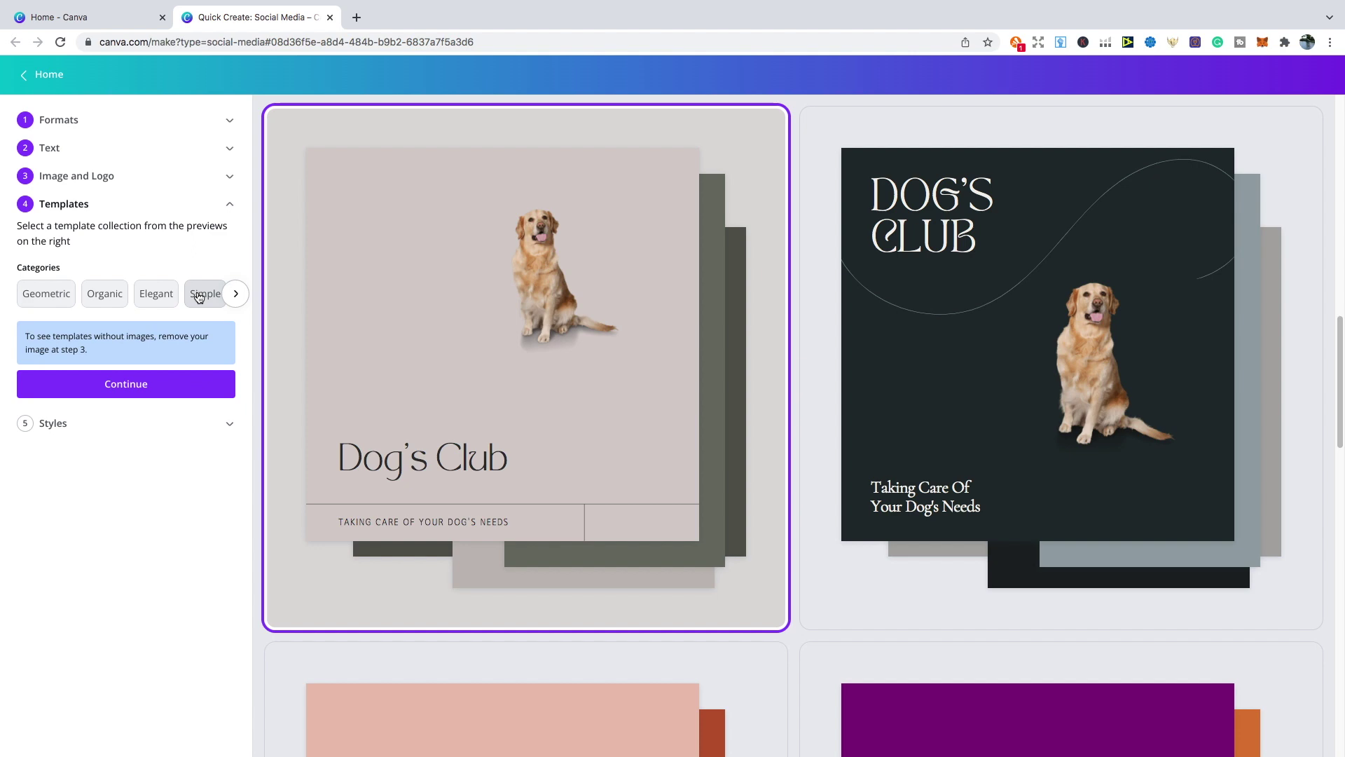
{"action": "left_click", "coordinate": [199, 298]}
{"action": "left_click", "coordinate": [234, 293]}
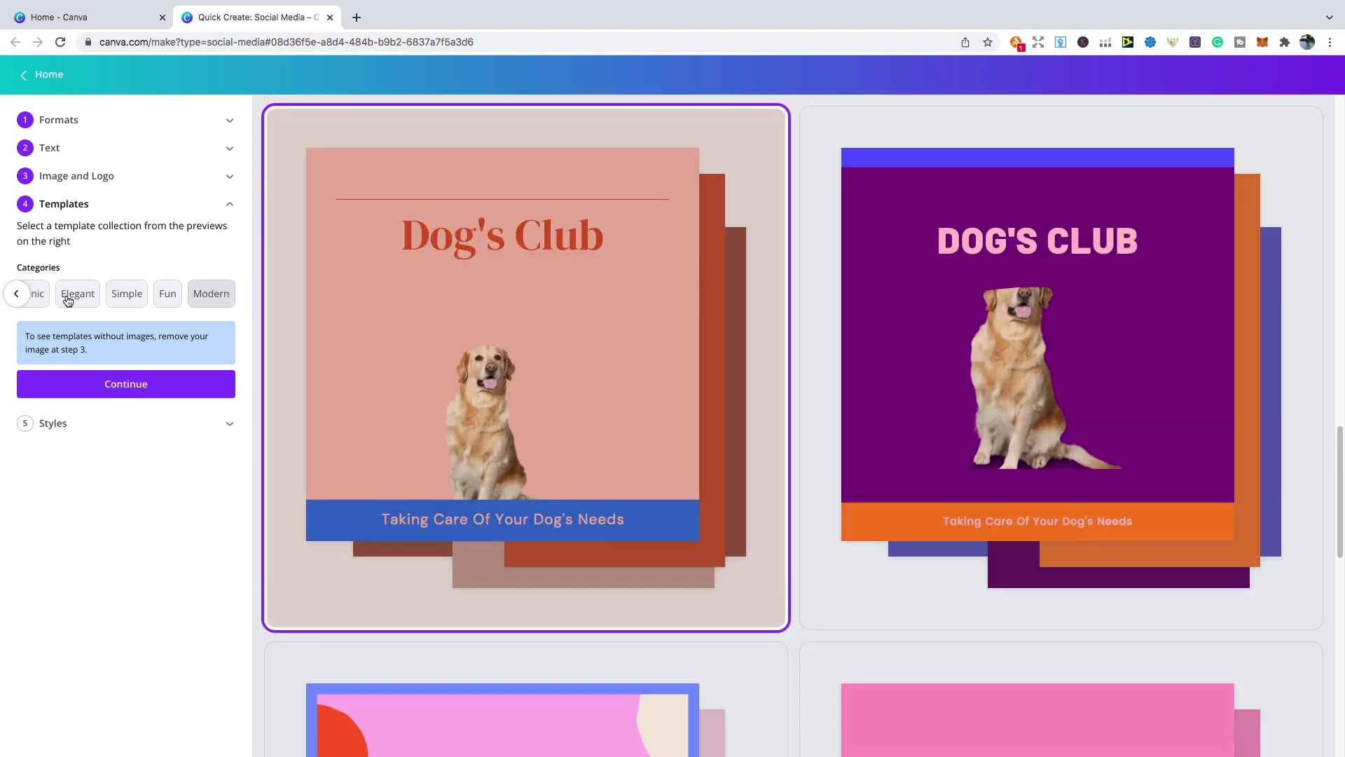
{"action": "left_click", "coordinate": [209, 297]}
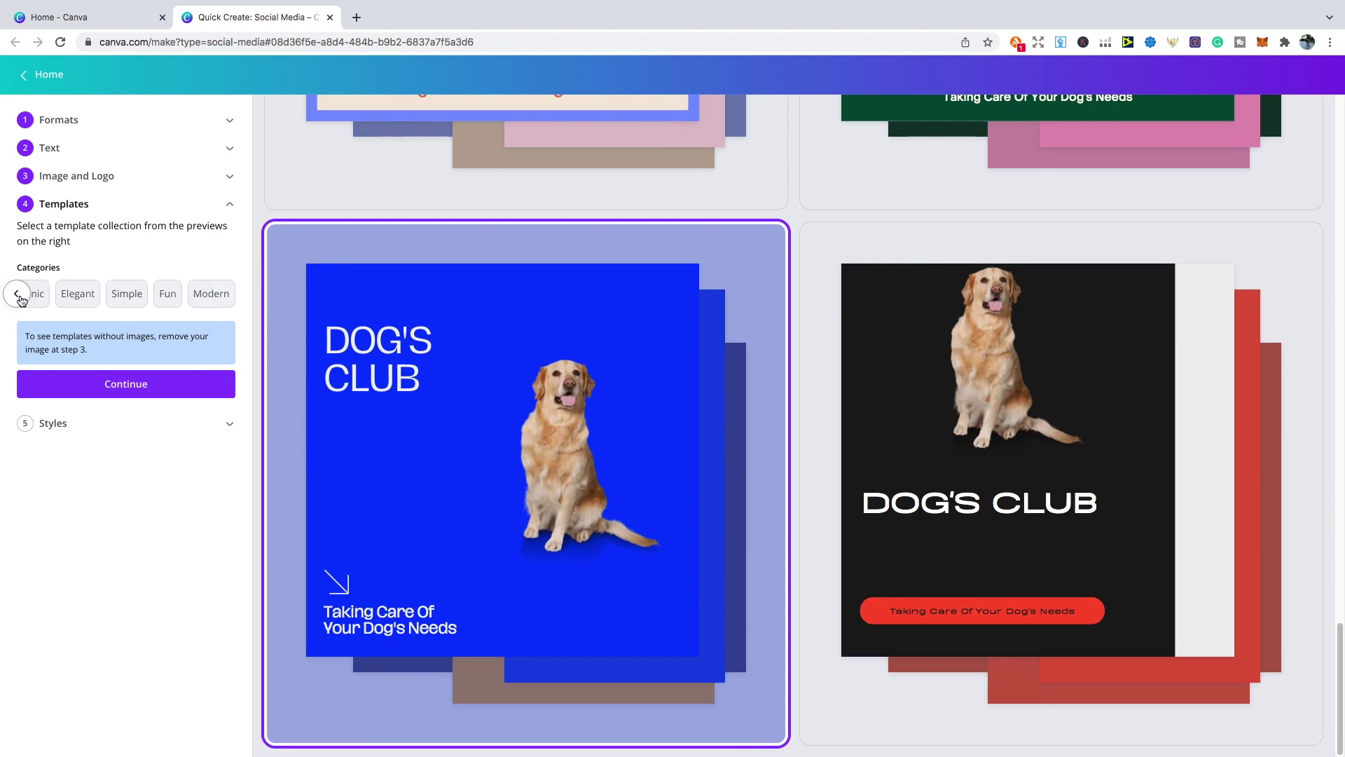
{"action": "left_click", "coordinate": [18, 298]}
{"action": "left_click", "coordinate": [98, 297]}
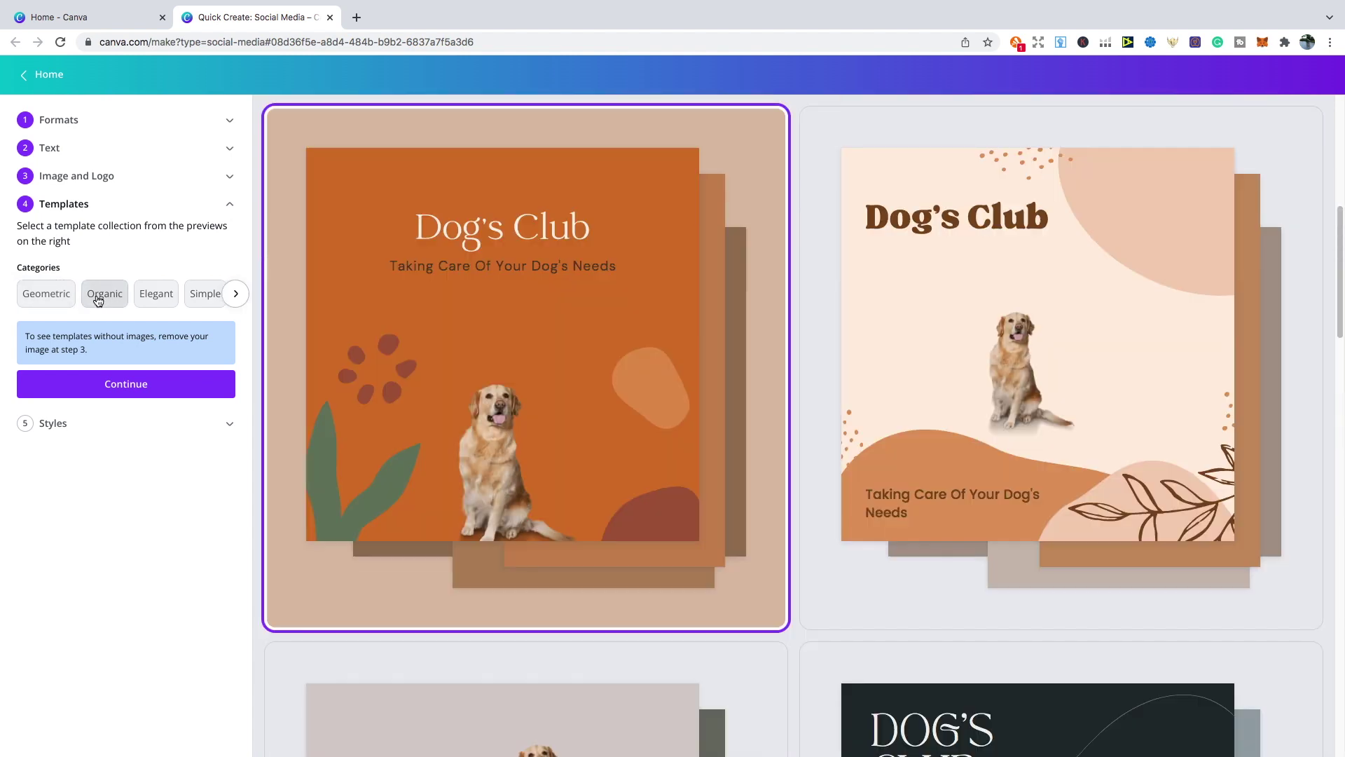
{"action": "left_click", "coordinate": [115, 387]}
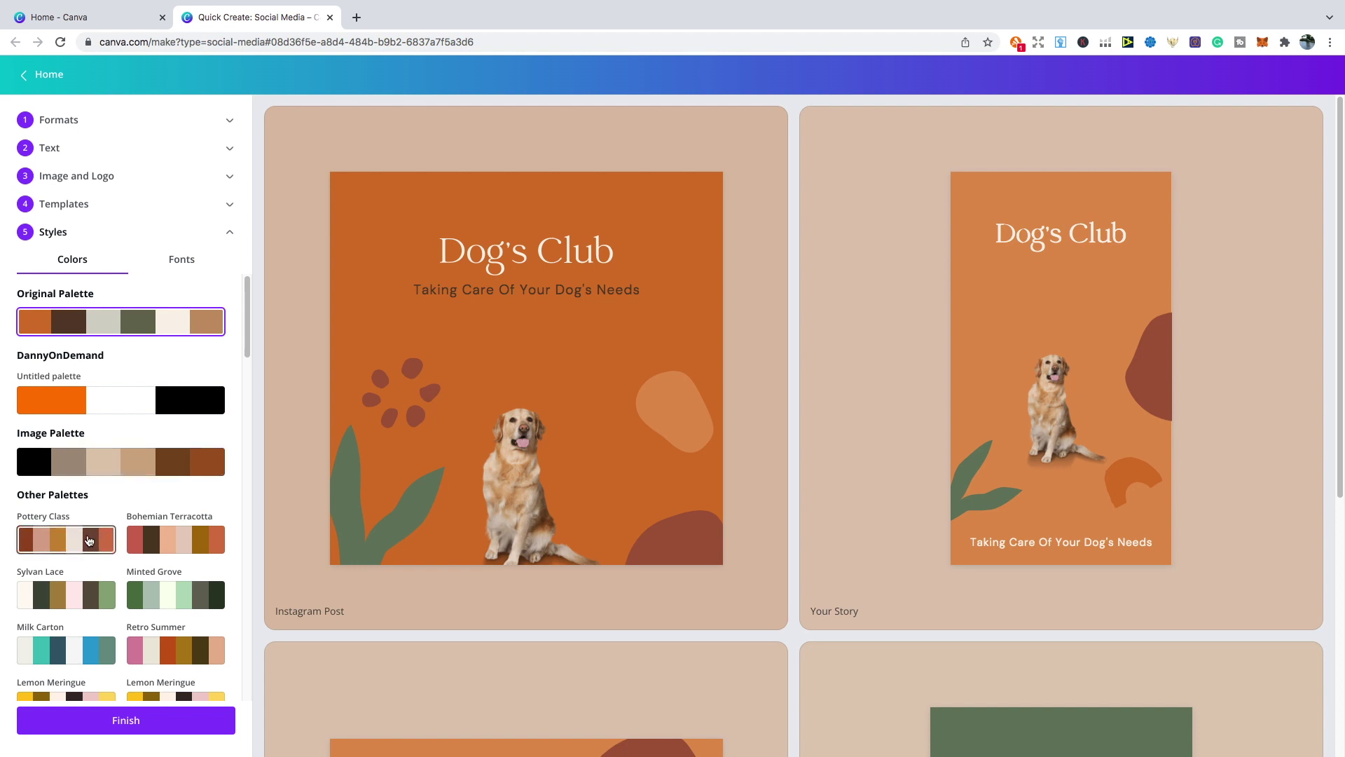
Step: Recolour the previews with the cream-and-green Sylvan Lace palette
{"action": "left_click", "coordinate": [89, 540]}
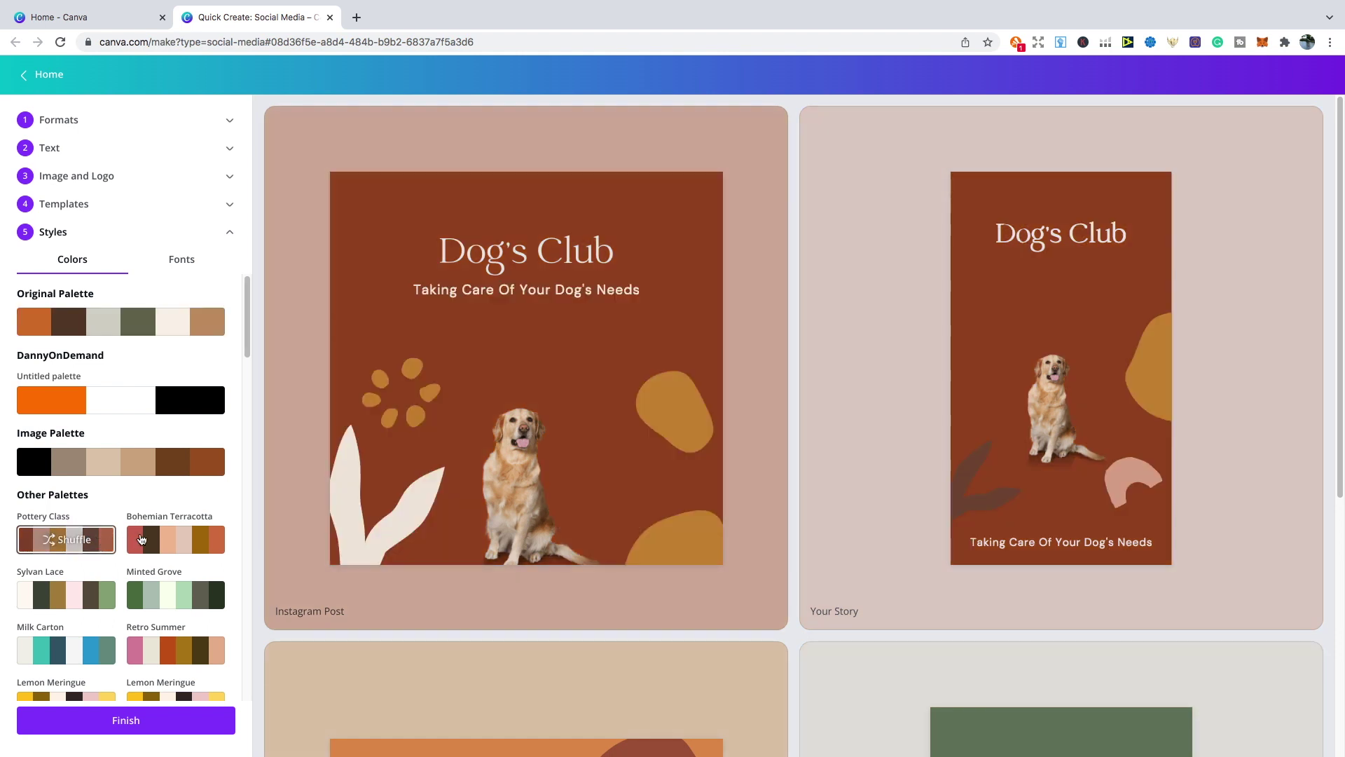
{"action": "left_click", "coordinate": [148, 539]}
{"action": "left_click", "coordinate": [82, 588]}
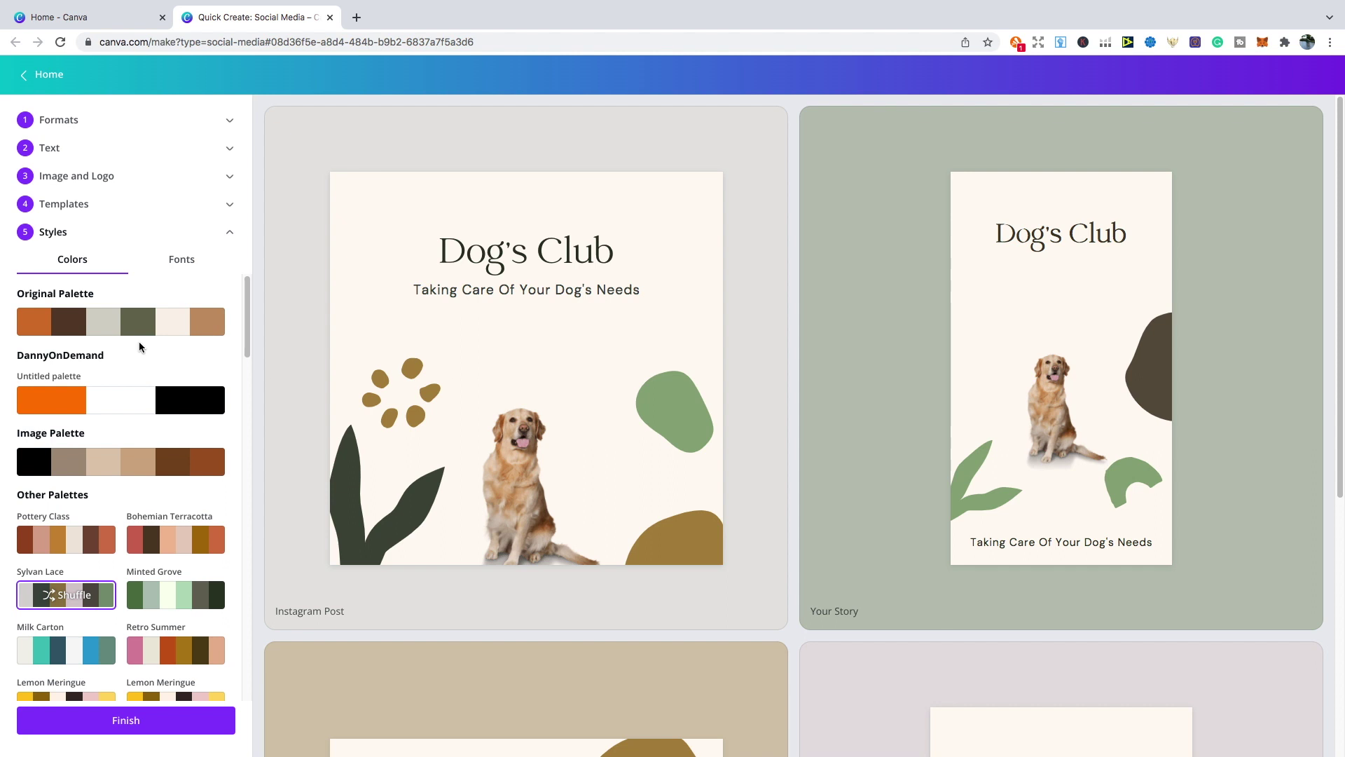
Step: Apply the RoxboroughCF and Montserrat font pairing, review the previews and finish the set
{"action": "left_click", "coordinate": [195, 260]}
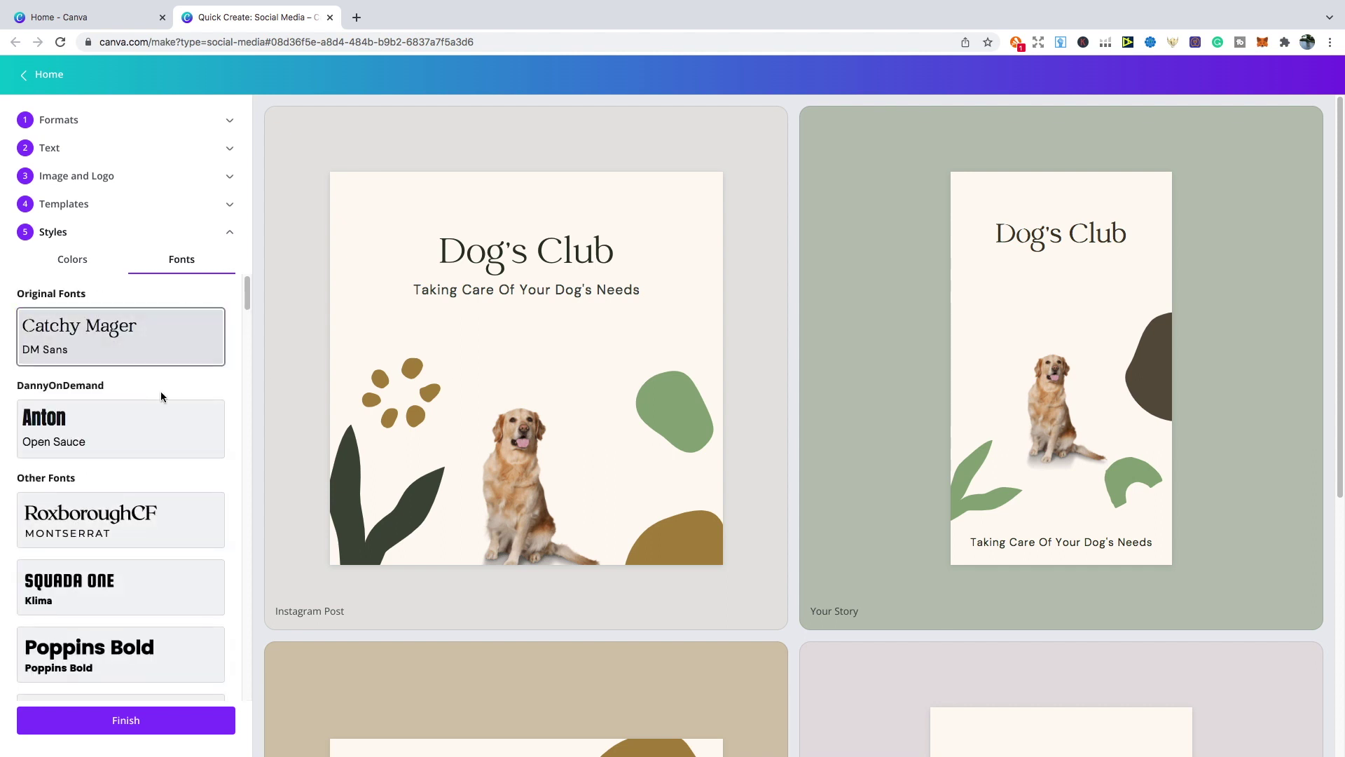
{"action": "left_click", "coordinate": [145, 512]}
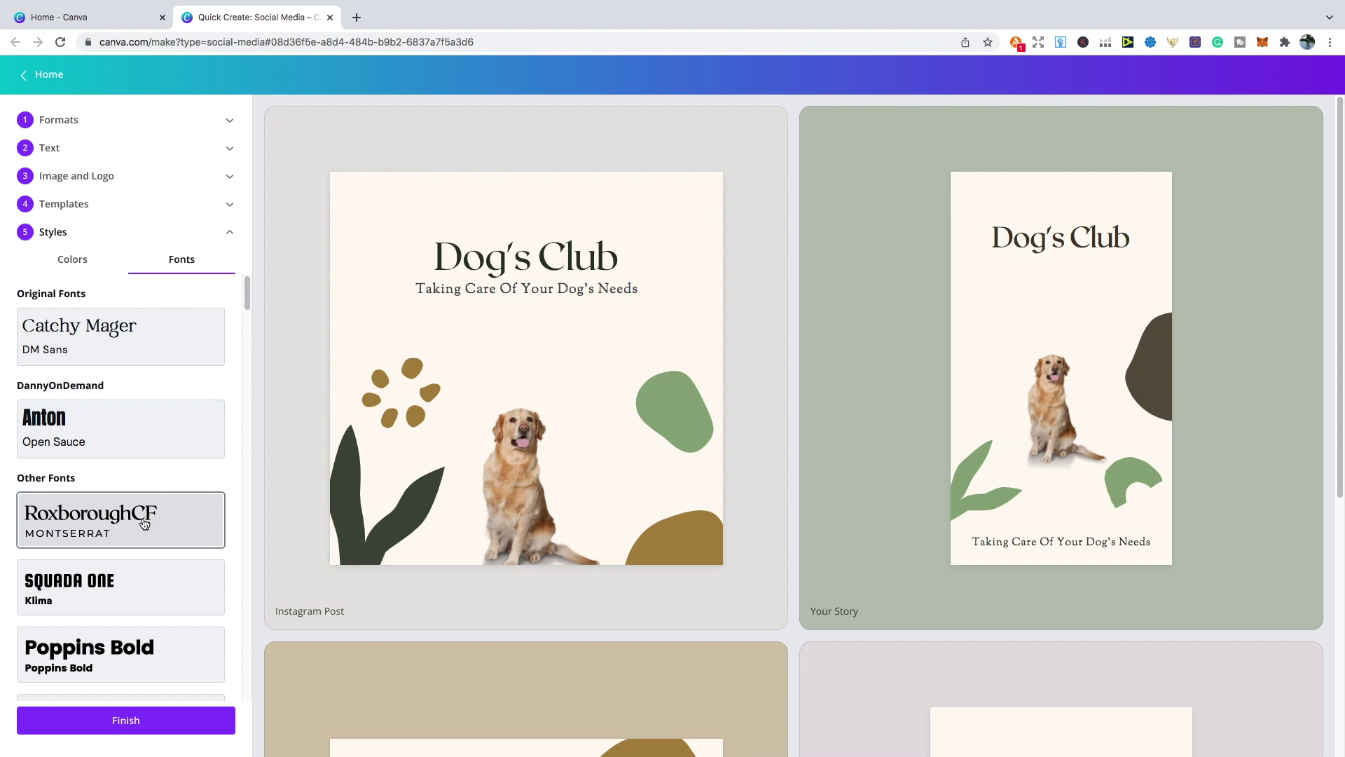
{"action": "scroll", "coordinate": [494, 515], "scroll_direction": "down", "scroll_amount": 2}
{"action": "scroll", "coordinate": [522, 518], "scroll_direction": "down", "scroll_amount": 3}
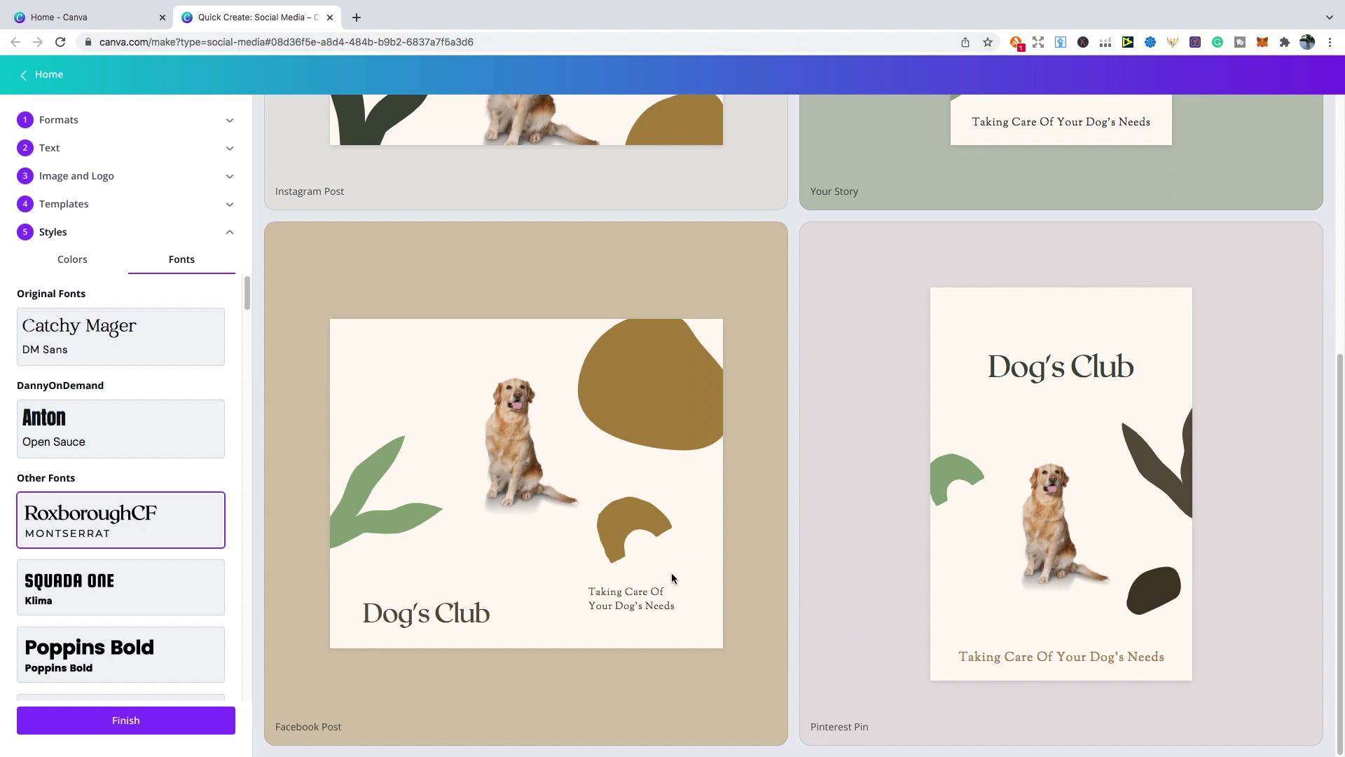
{"action": "scroll", "coordinate": [672, 574], "scroll_direction": "up", "scroll_amount": 1}
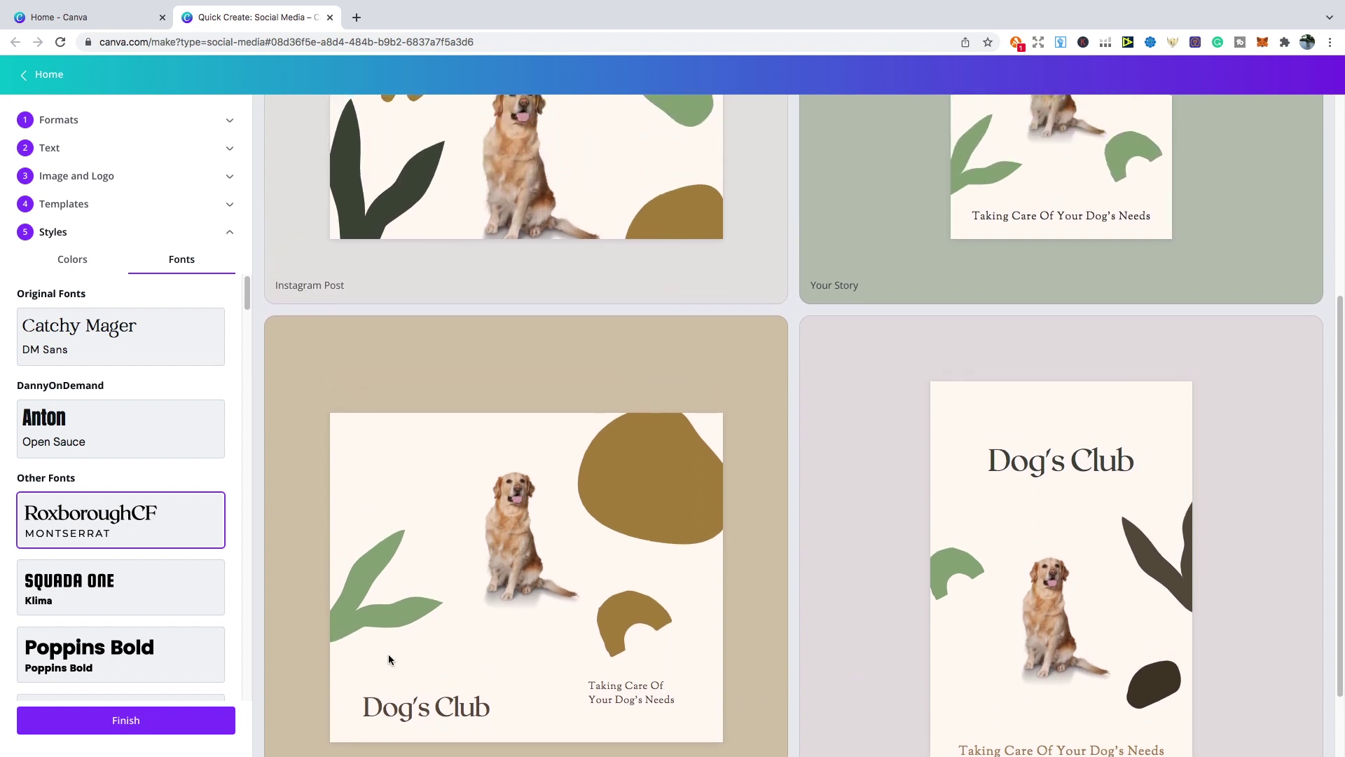
{"action": "left_click", "coordinate": [217, 717]}
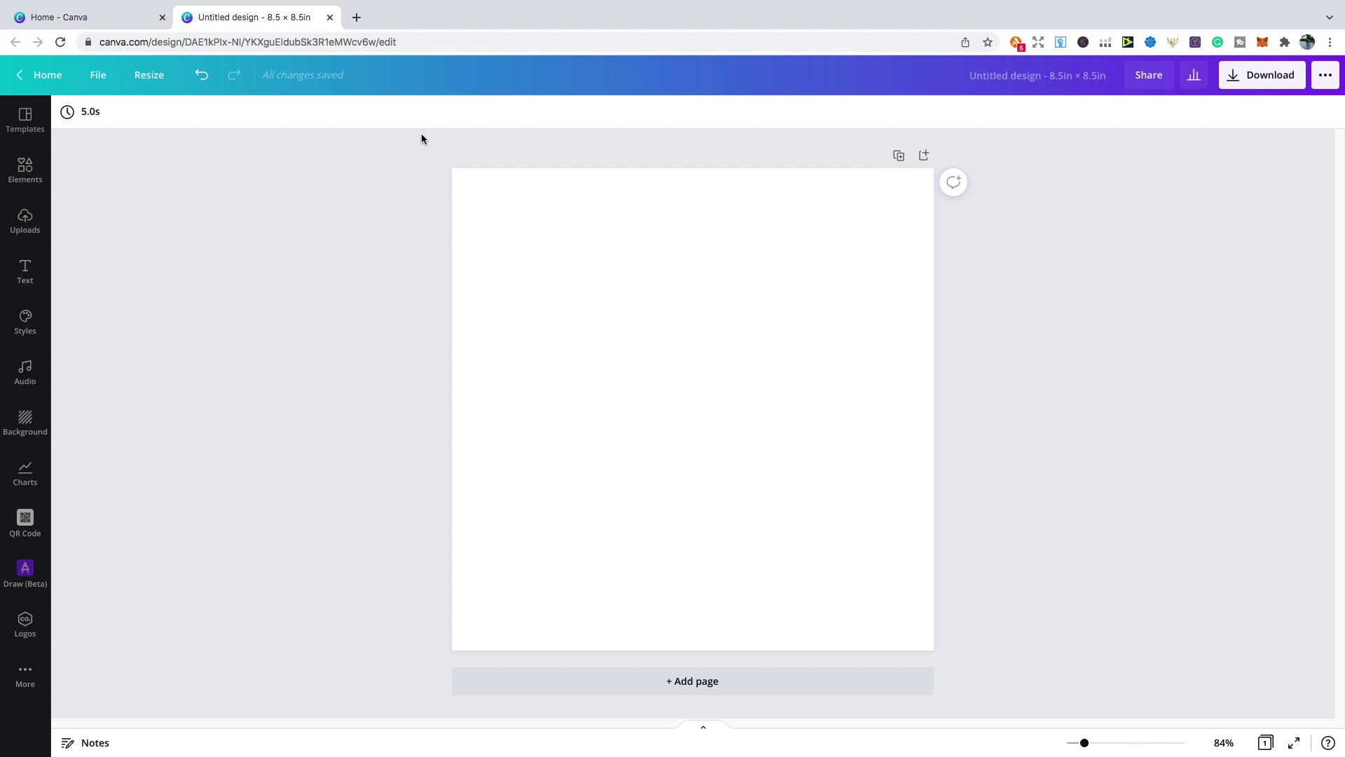
Step: Add the Journey to the Stars cover image from Uploads to the page
{"action": "left_click", "coordinate": [25, 220]}
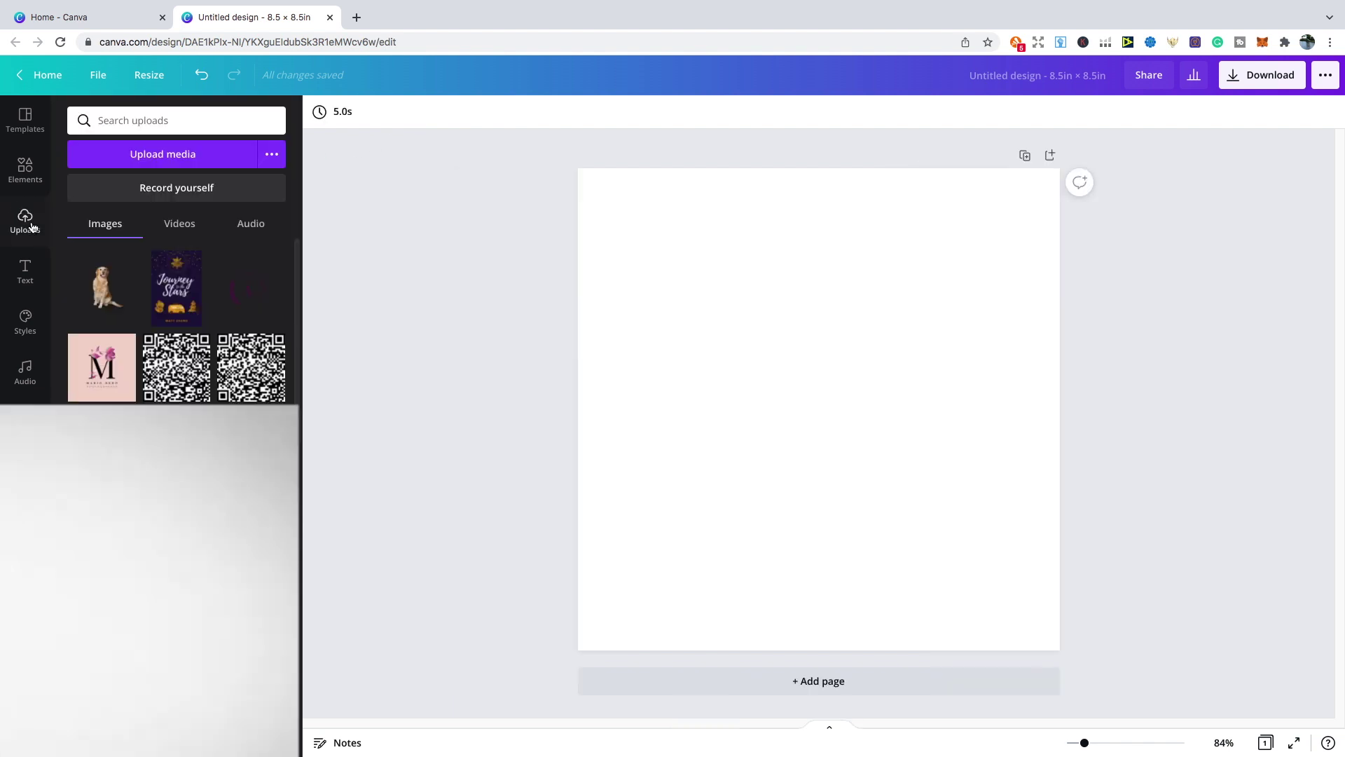
{"action": "left_click", "coordinate": [178, 292]}
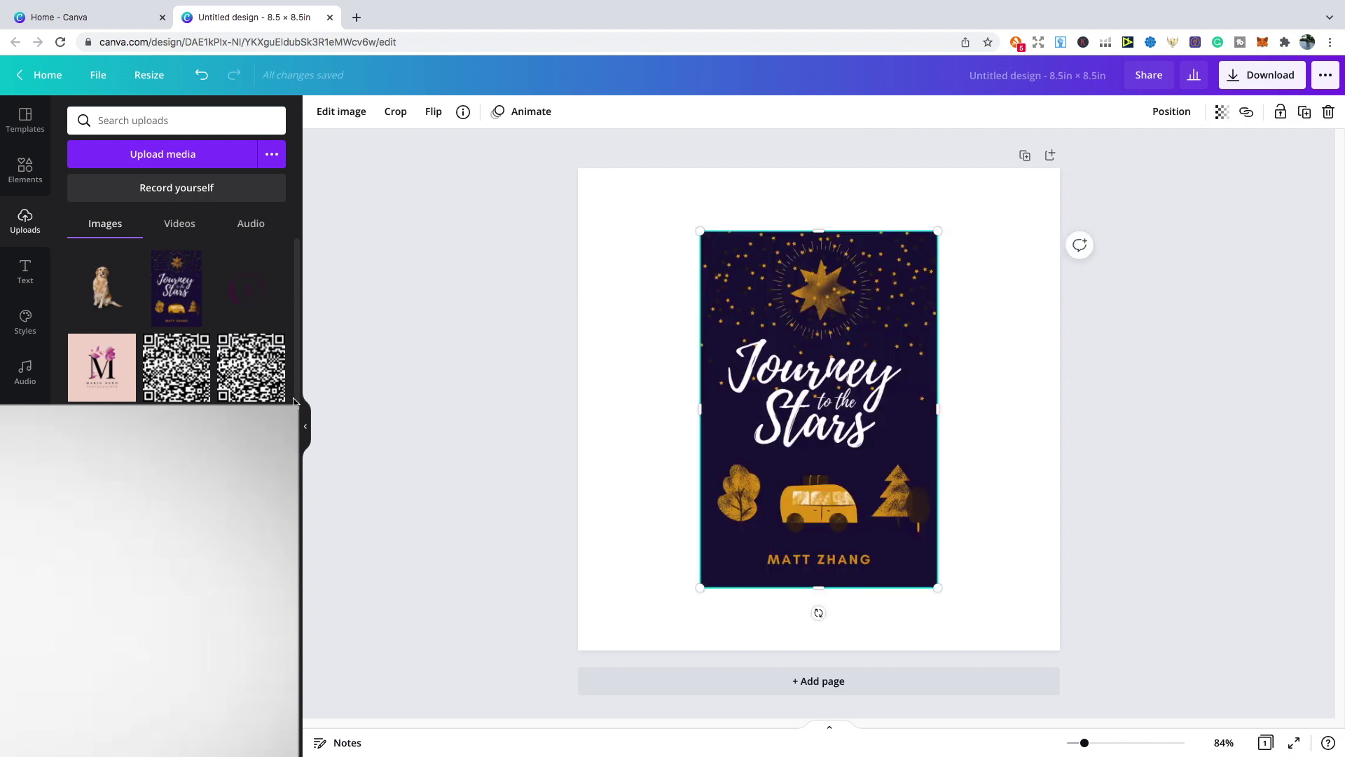
{"action": "left_click", "coordinate": [301, 421]}
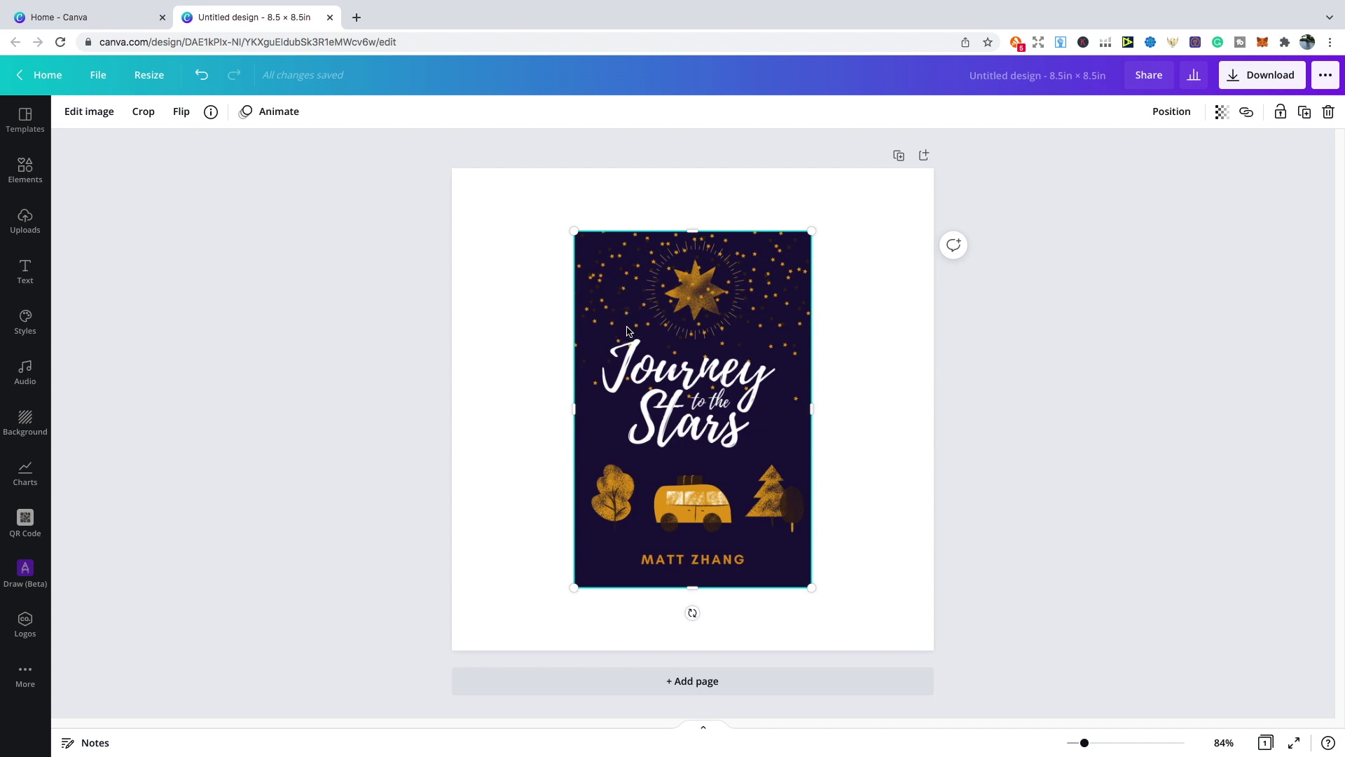
Step: Put the cover into the Smartmockups Book 4 person-holding-book mockup
{"action": "left_click", "coordinate": [90, 113]}
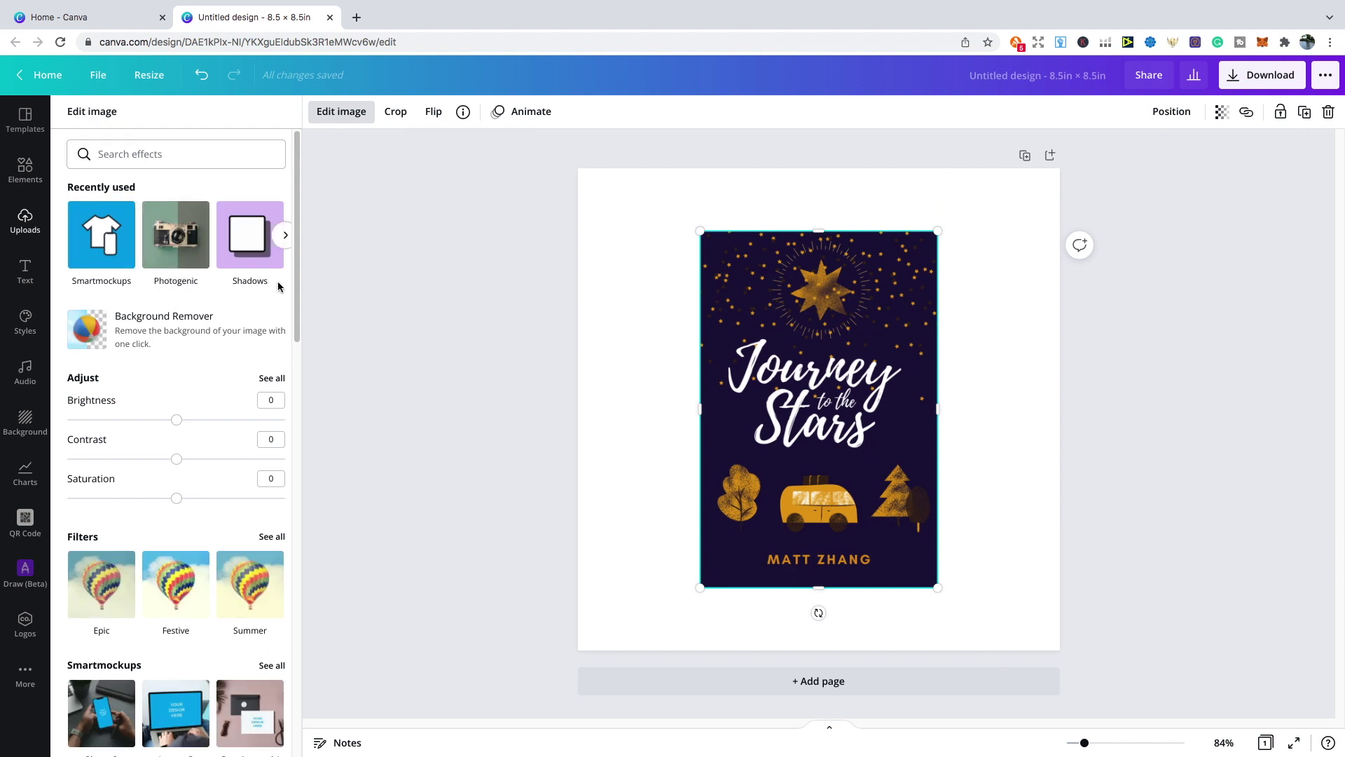
{"action": "left_click_drag", "start_coordinate": [296, 295], "coordinate": [306, 405]}
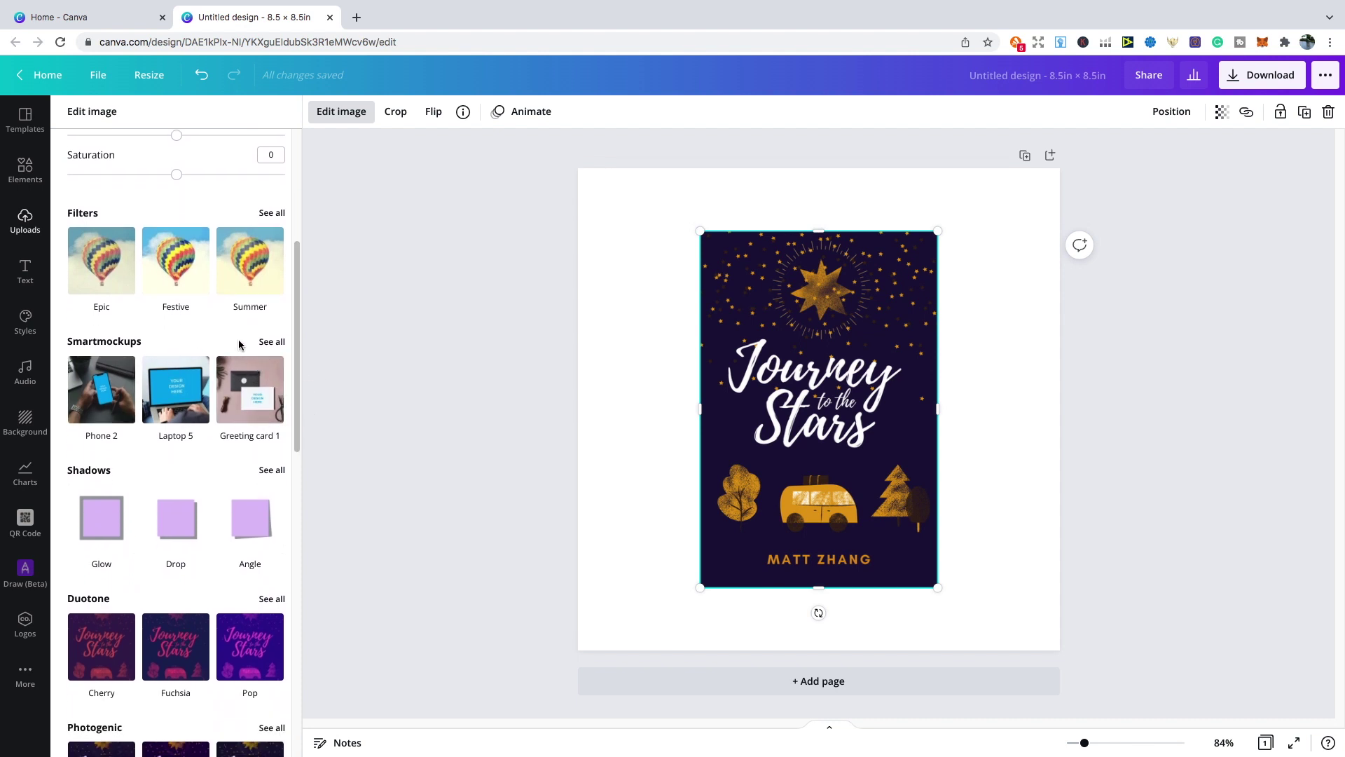
{"action": "left_click", "coordinate": [265, 343]}
{"action": "left_click", "coordinate": [295, 191]}
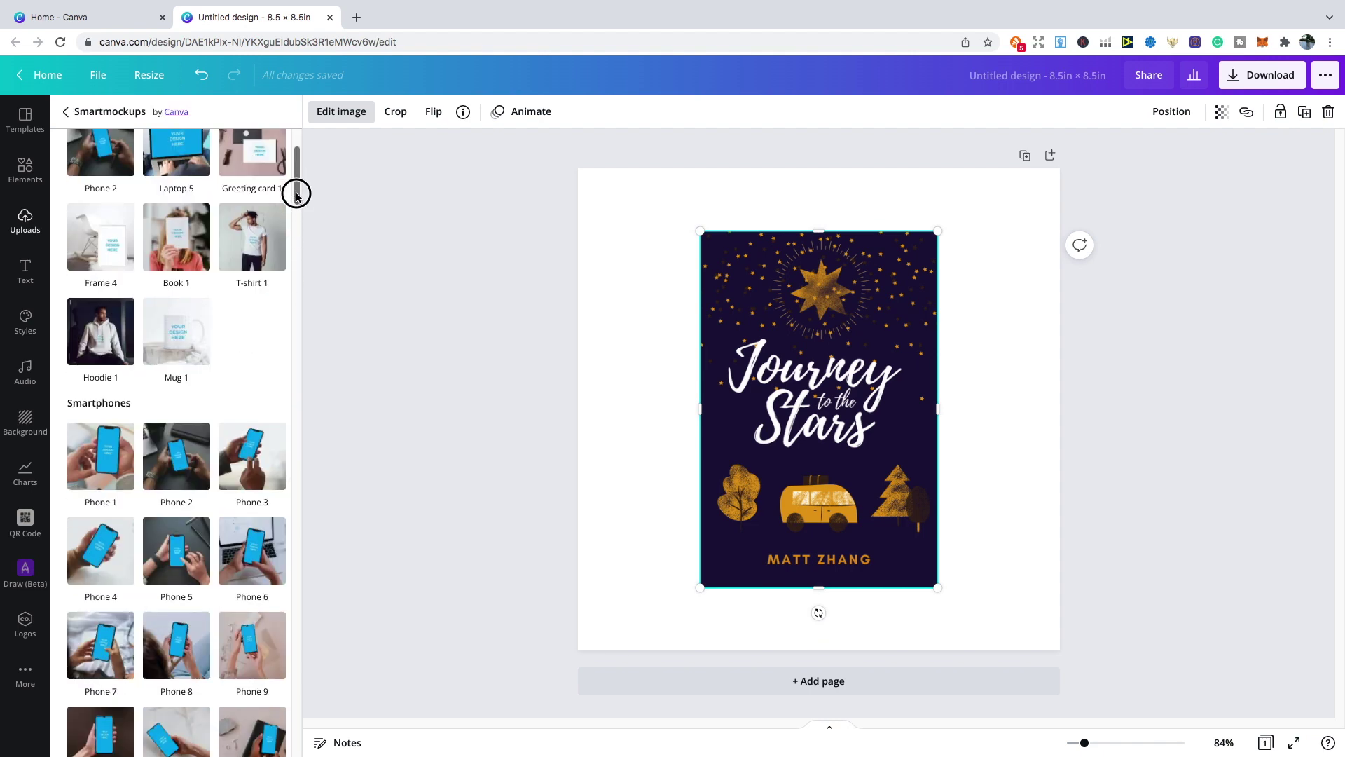
{"action": "left_click_drag", "start_coordinate": [297, 194], "coordinate": [312, 565]}
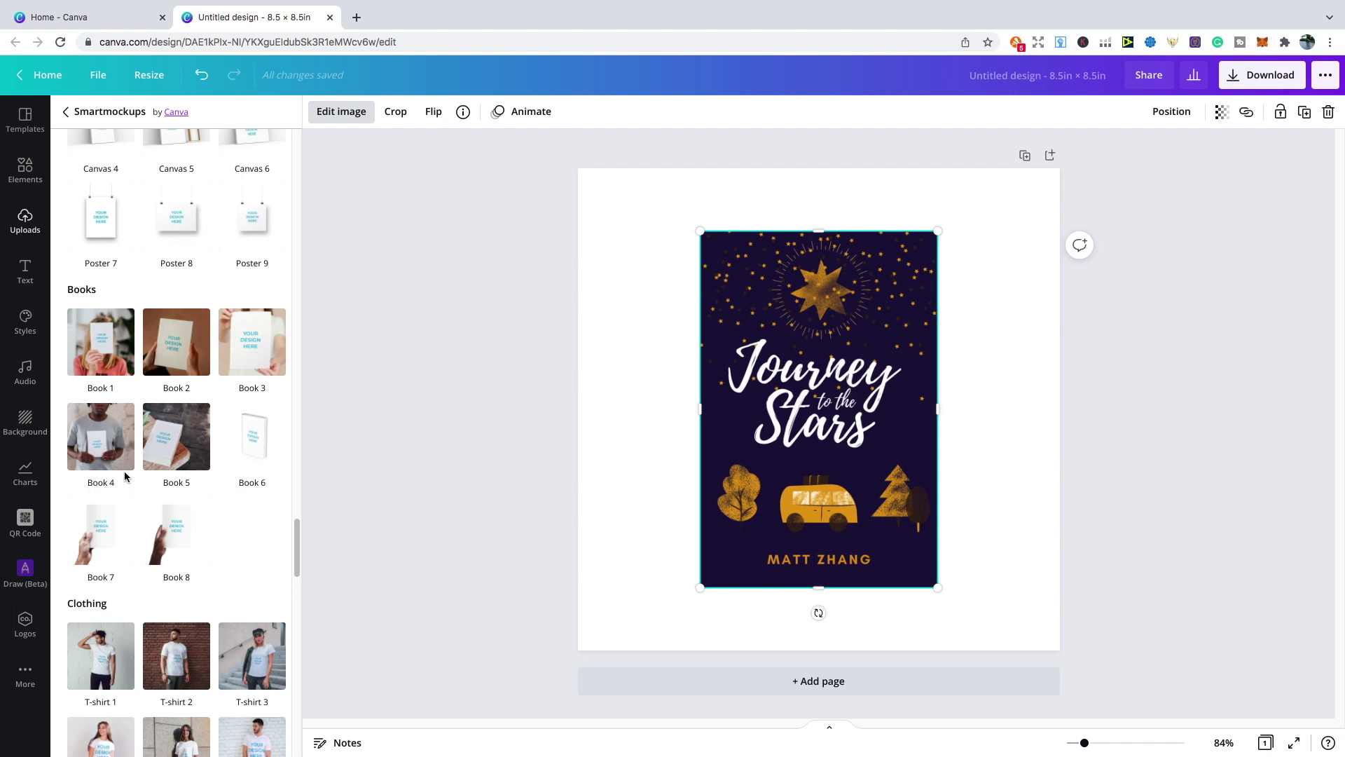
{"action": "left_click", "coordinate": [106, 454]}
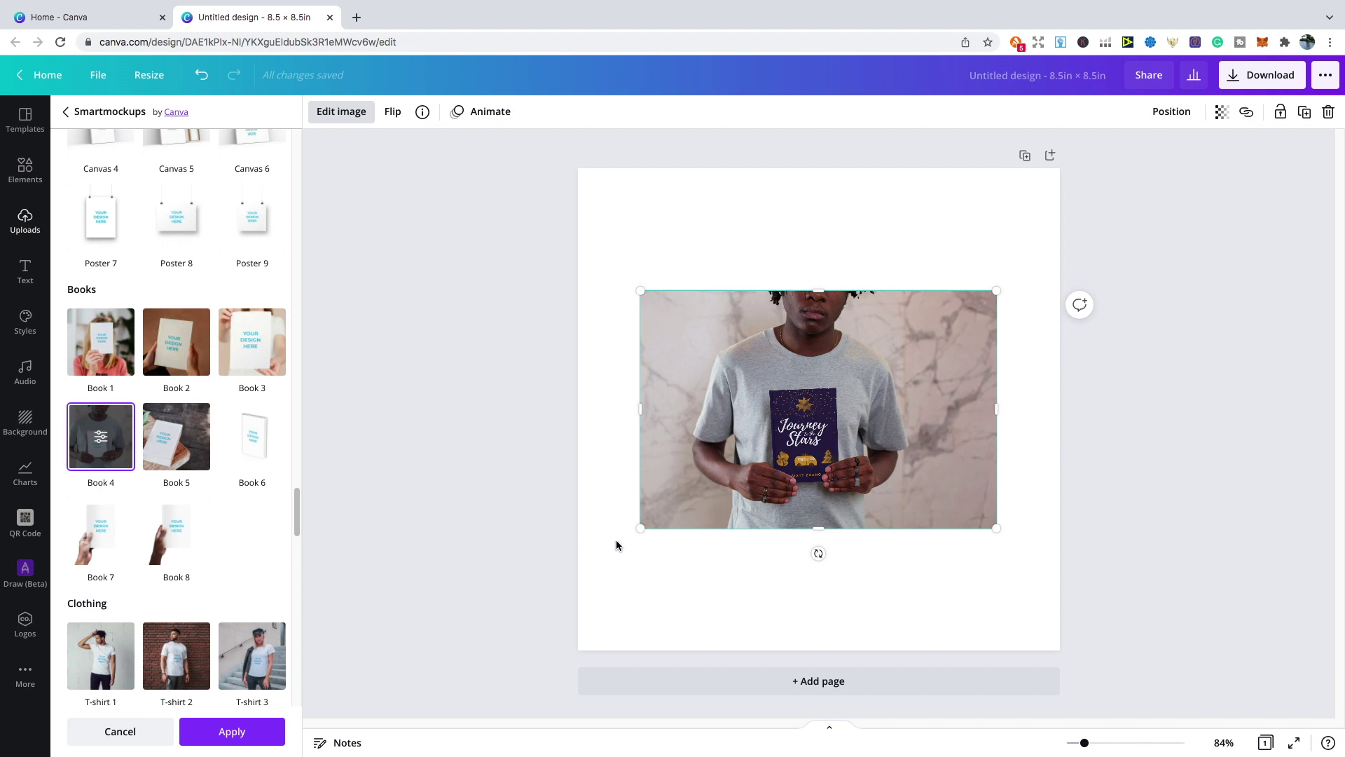
Step: Enlarge the book mockup to the full page width and nudge it slightly up
{"action": "left_click_drag", "start_coordinate": [640, 528], "coordinate": [590, 583]}
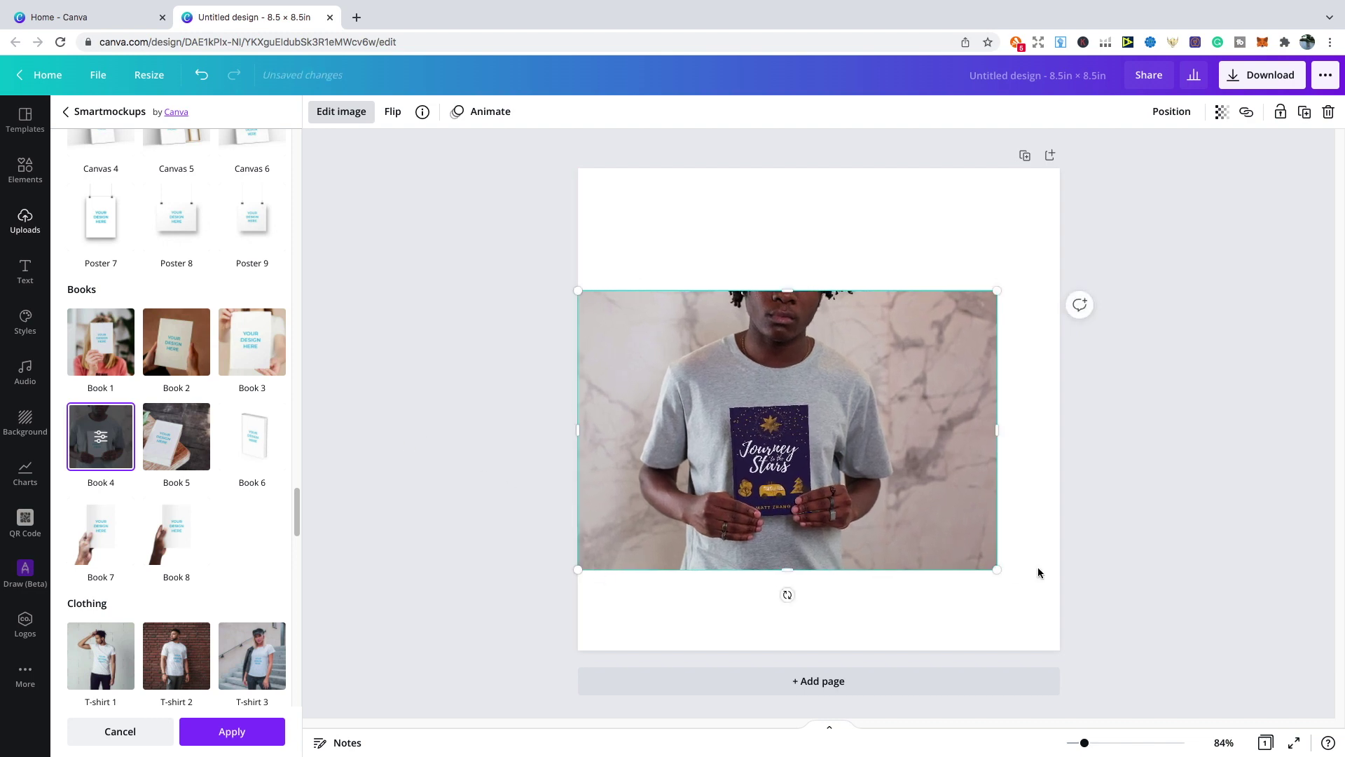
{"action": "left_click_drag", "start_coordinate": [997, 570], "coordinate": [1066, 598]}
{"action": "left_click_drag", "start_coordinate": [922, 561], "coordinate": [922, 544]}
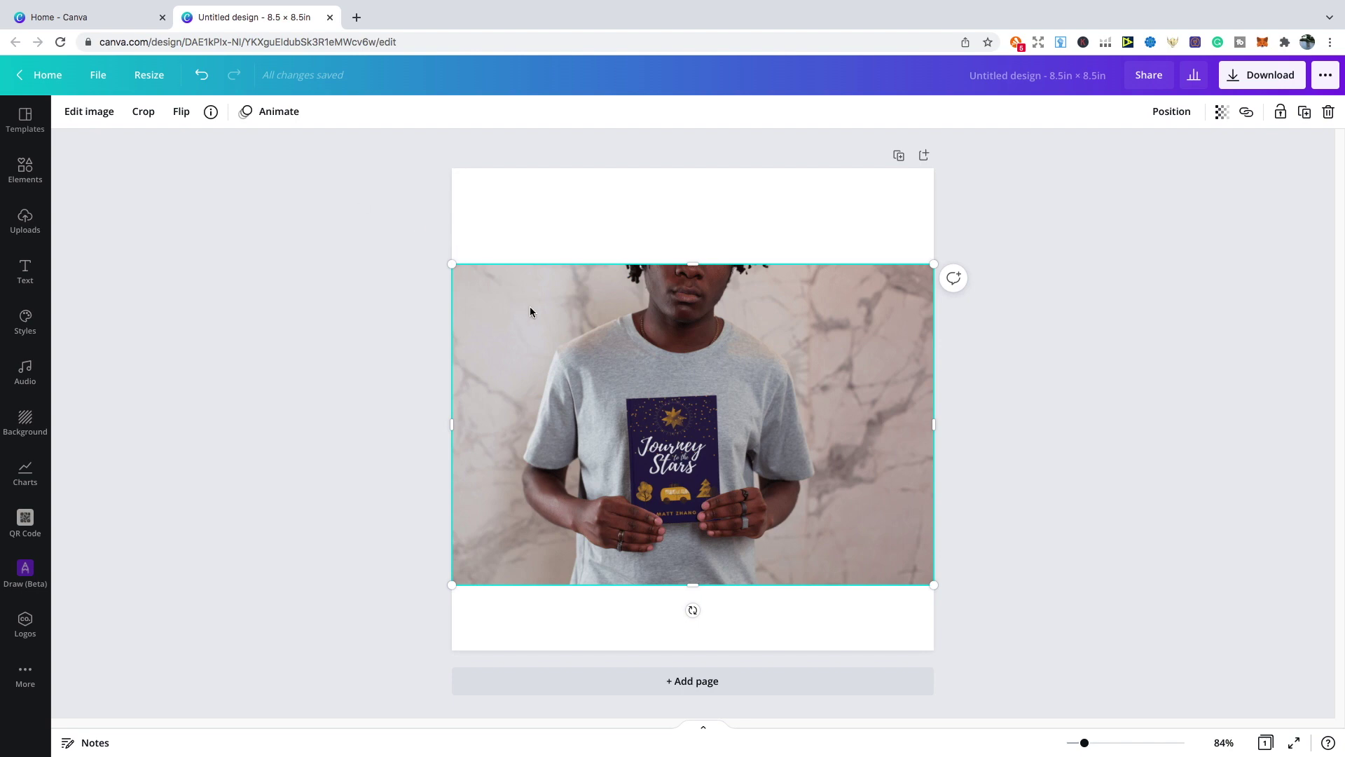
{"action": "left_click", "coordinate": [90, 112]}
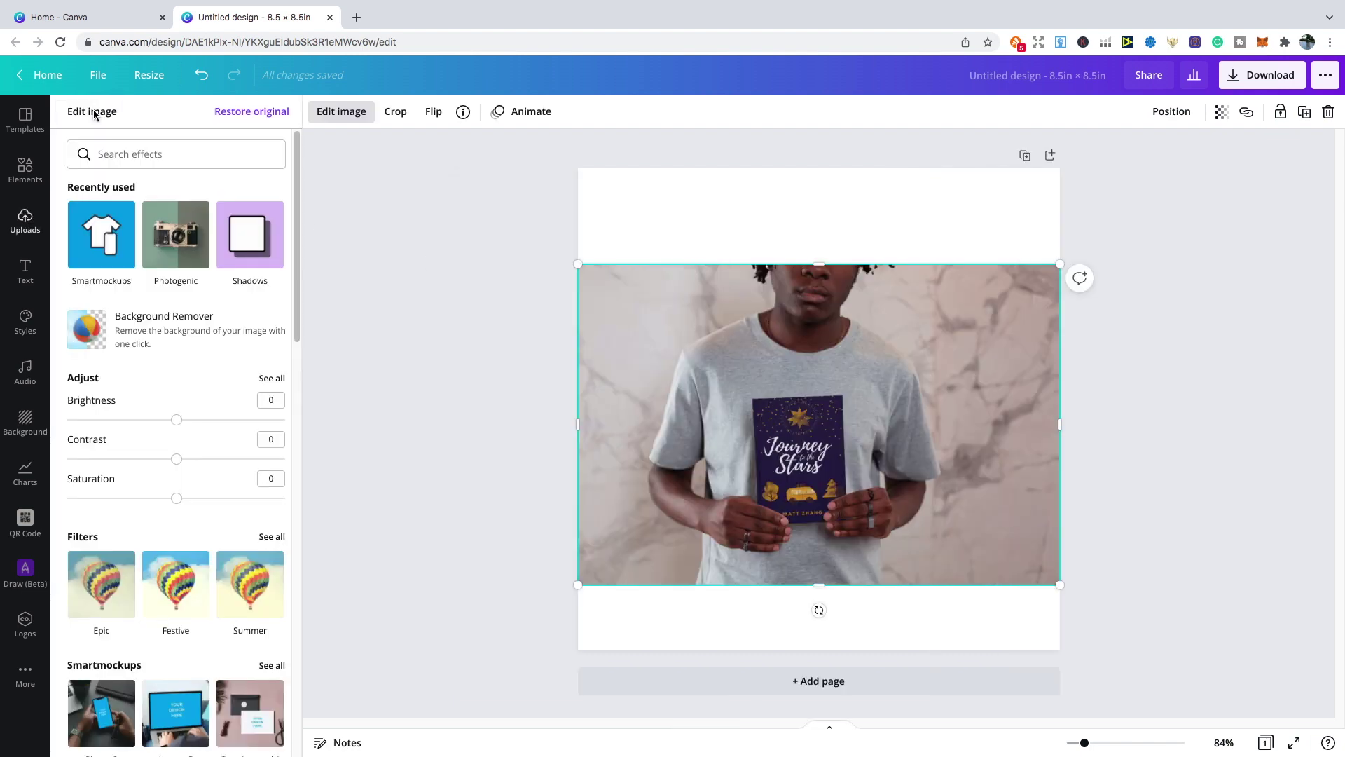
Step: Remove the mockup photo's marble background, discarding a trial manual erase
{"action": "left_click", "coordinate": [177, 336]}
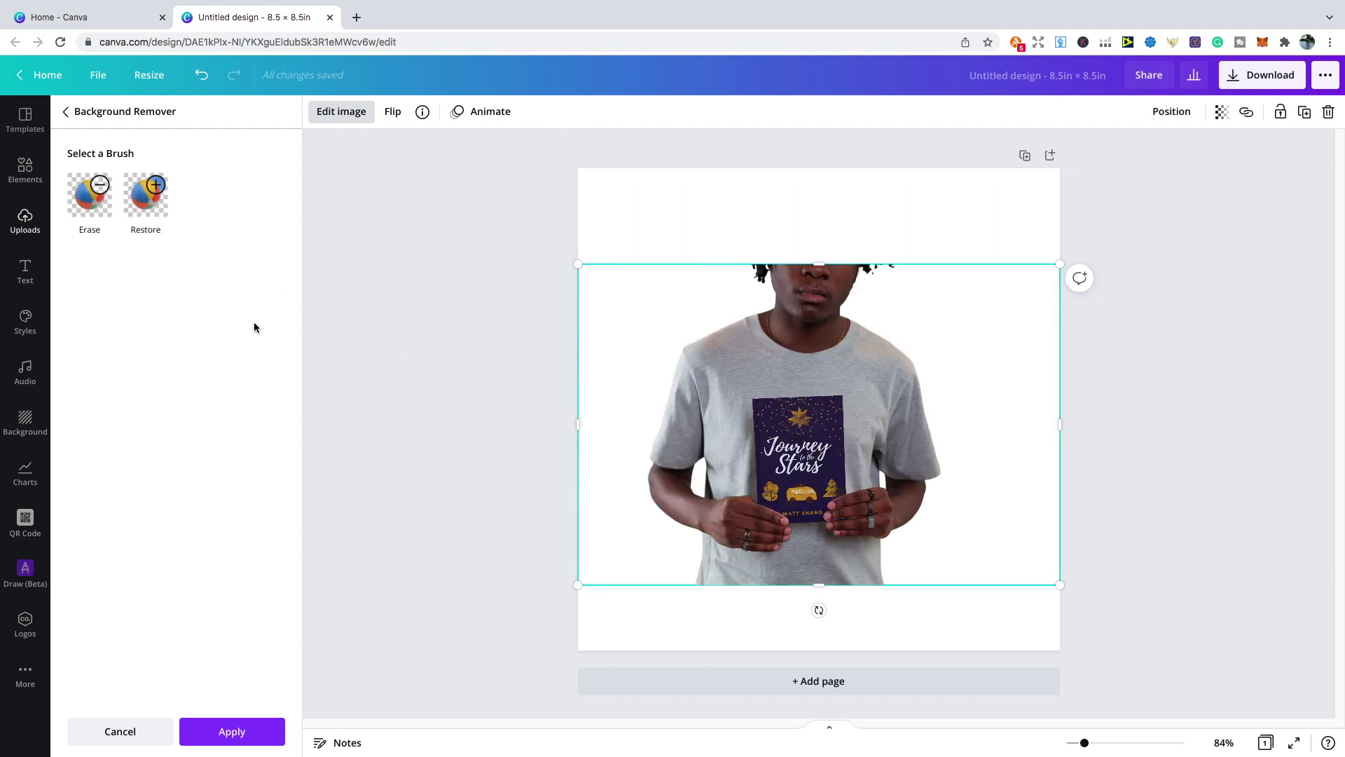
{"action": "left_click", "coordinate": [101, 214]}
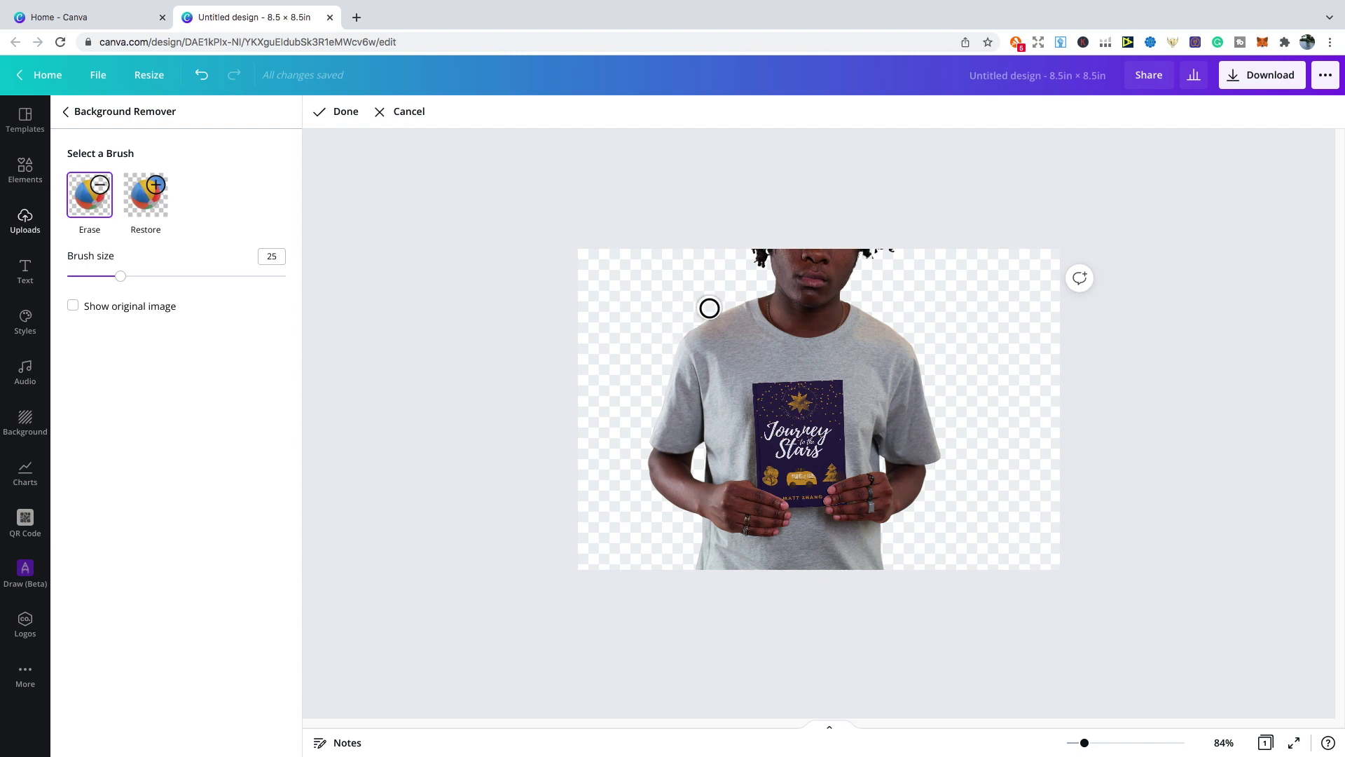
{"action": "left_click_drag", "start_coordinate": [709, 307], "coordinate": [715, 316]}
{"action": "left_click", "coordinate": [405, 112]}
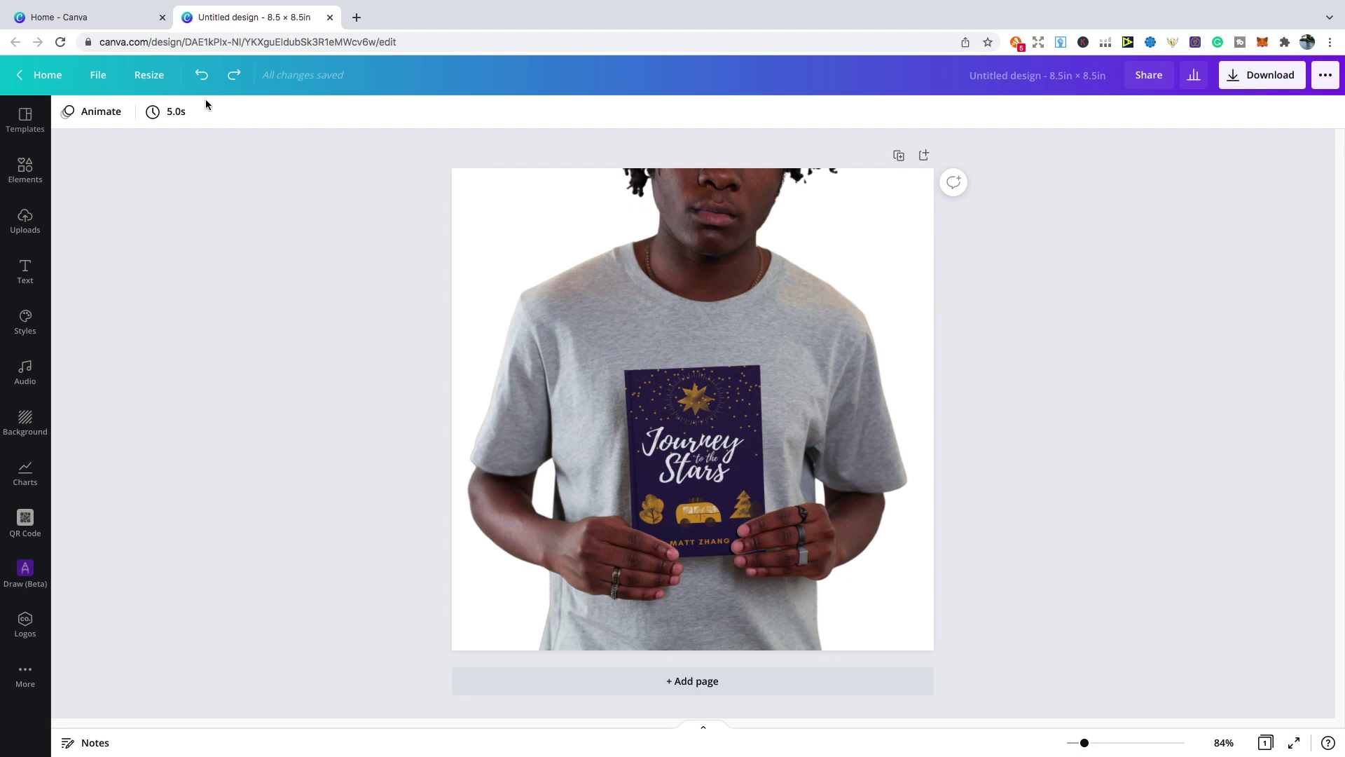
Step: Bring up the Resize options showing the current 8.5 × 8.5 in custom size
{"action": "left_click", "coordinate": [157, 82]}
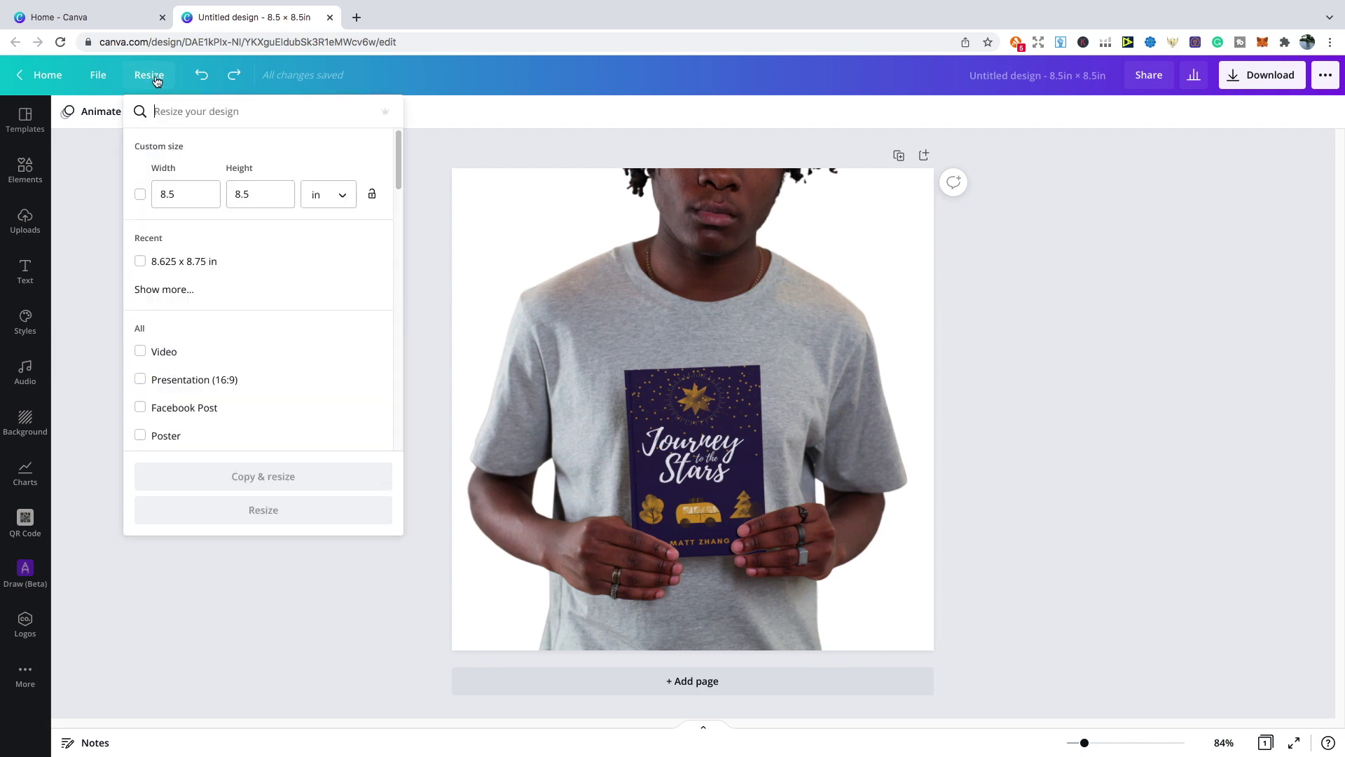
Step: Set the custom size to 8.625 × 8.75 inches and apply the resize
{"action": "left_click", "coordinate": [171, 194]}
{"action": "type", "text": "62"}
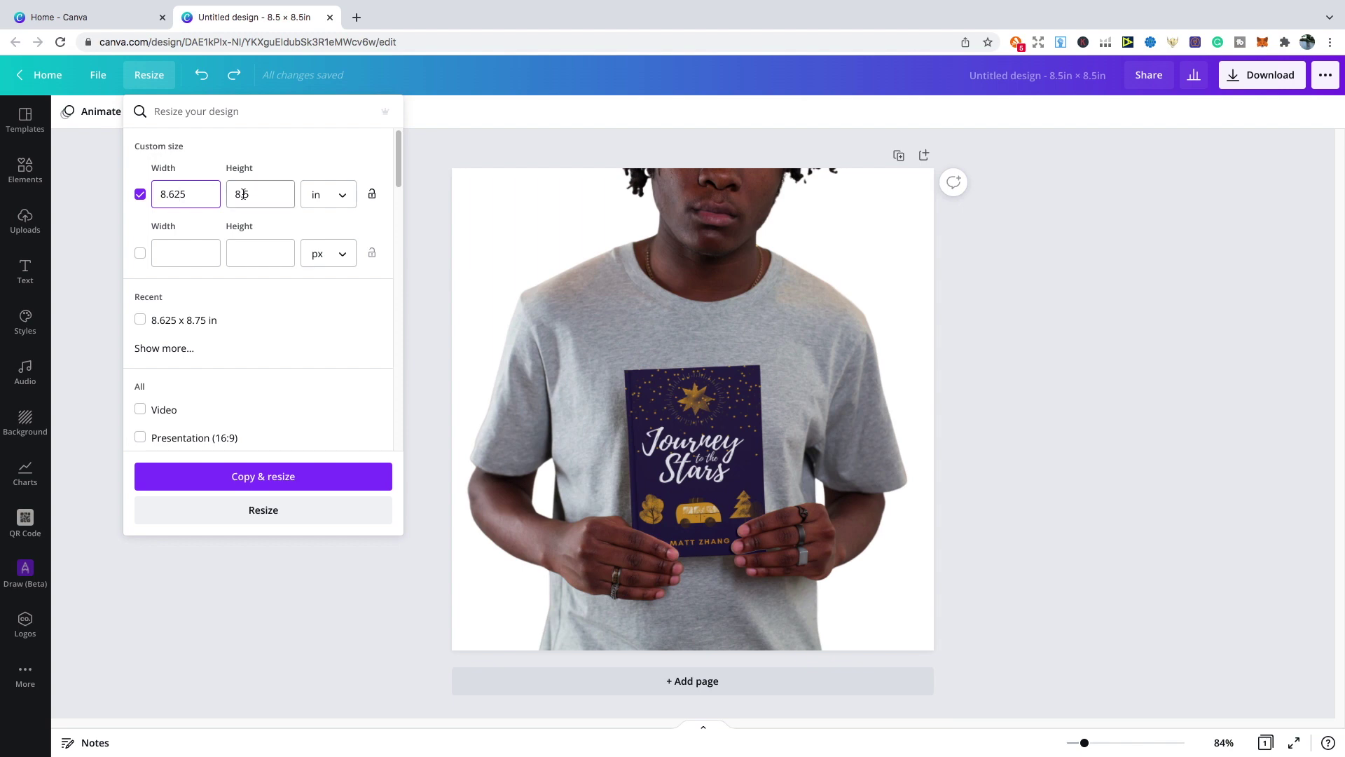
{"action": "left_click", "coordinate": [243, 193]}
{"action": "type", "text": "7"}
{"action": "left_click", "coordinate": [220, 513]}
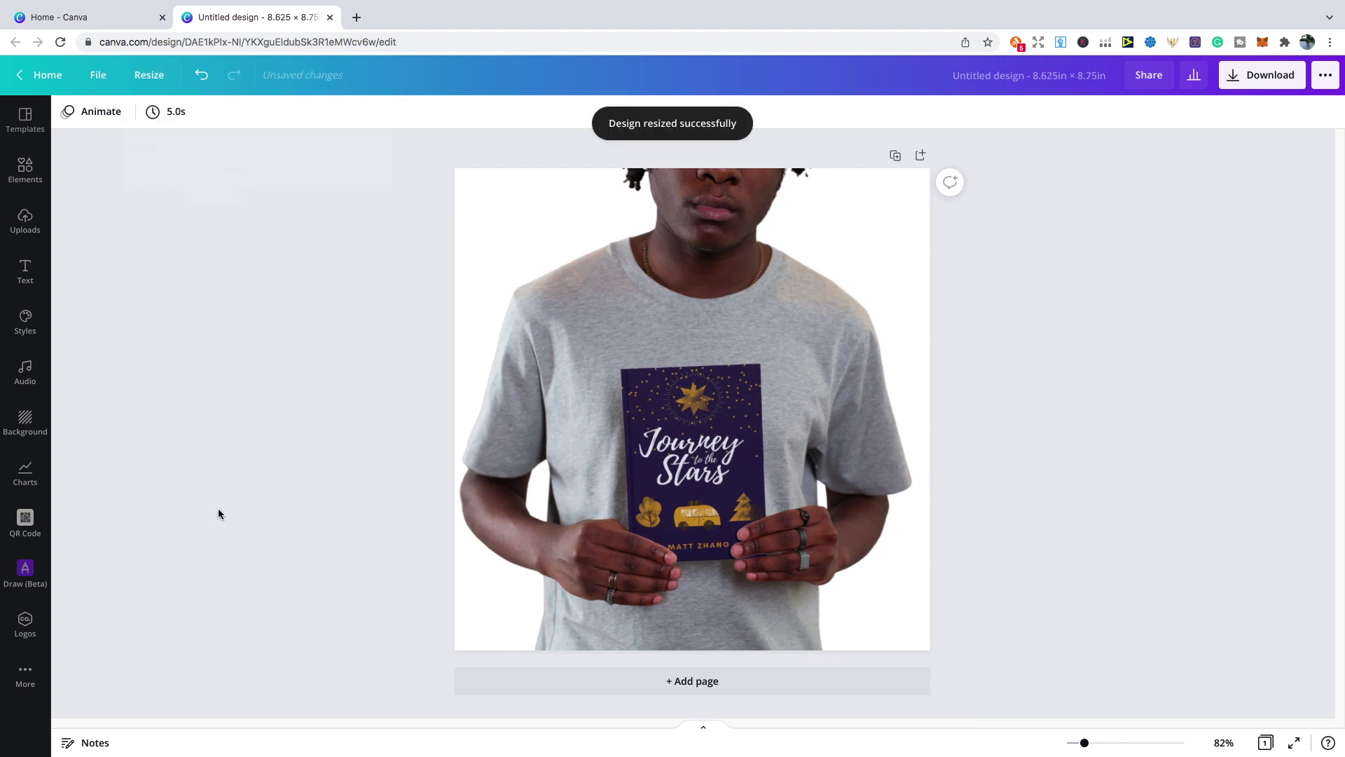